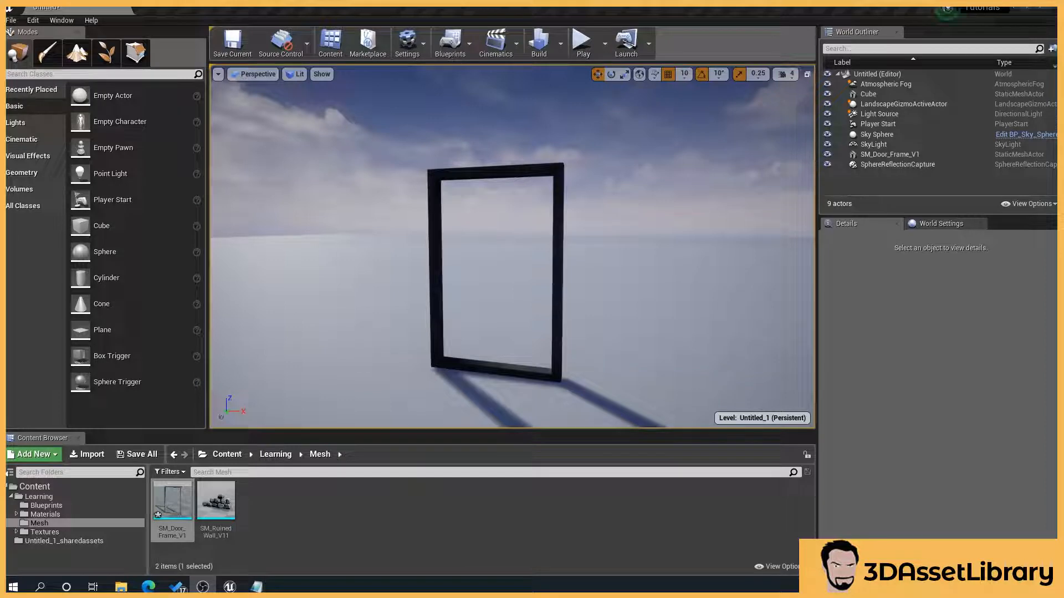
- Play-test the level by trying to move the player through the opening of the door frame
{"action": "right_click_drag", "start_coordinate": [530, 221], "coordinate": [543, 237]}
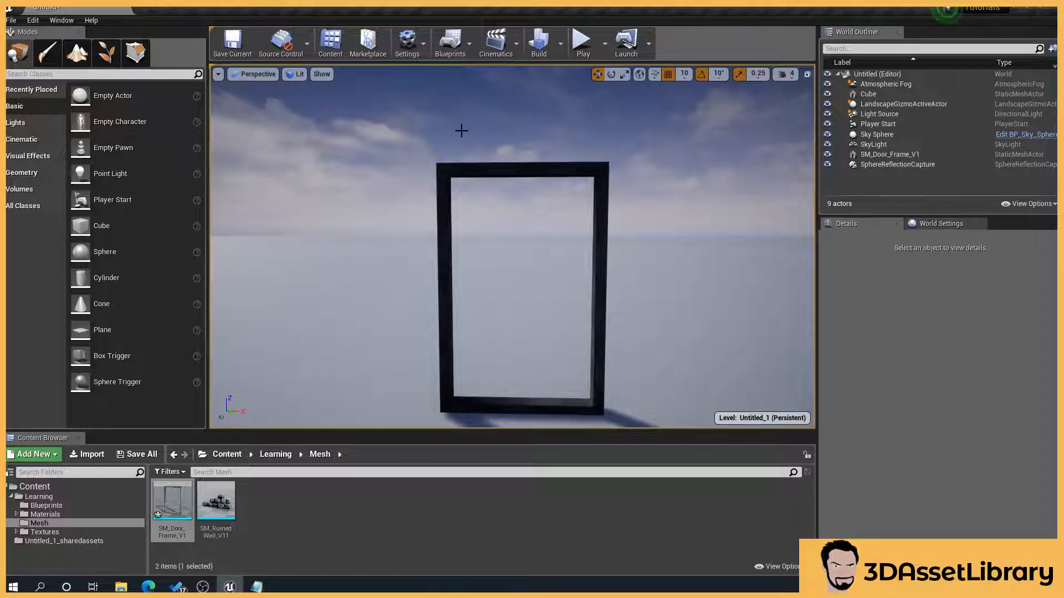
{"action": "left_click", "coordinate": [582, 43]}
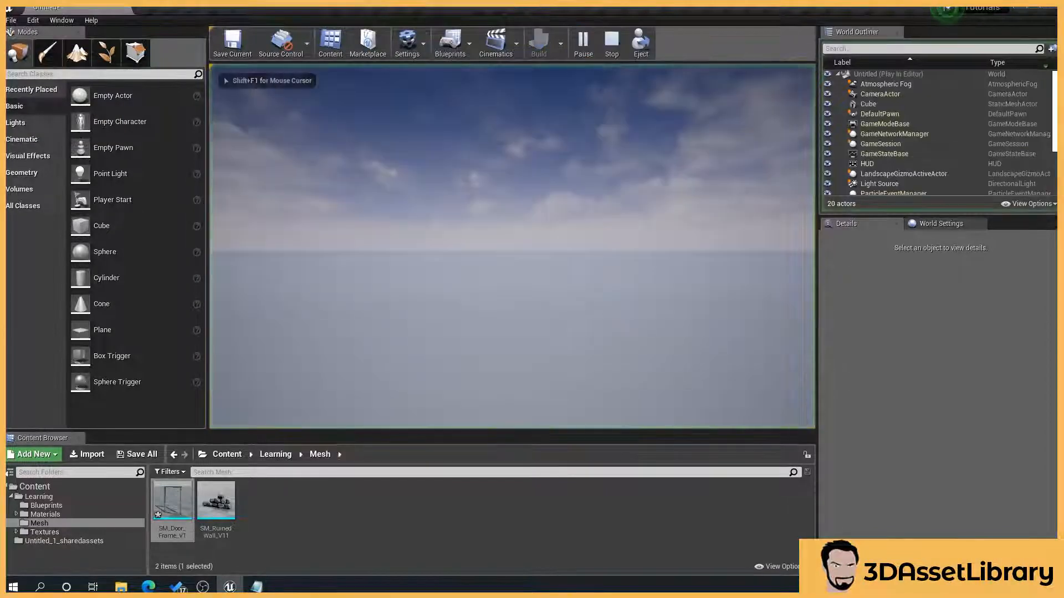
{"action": "key", "text": "w"}
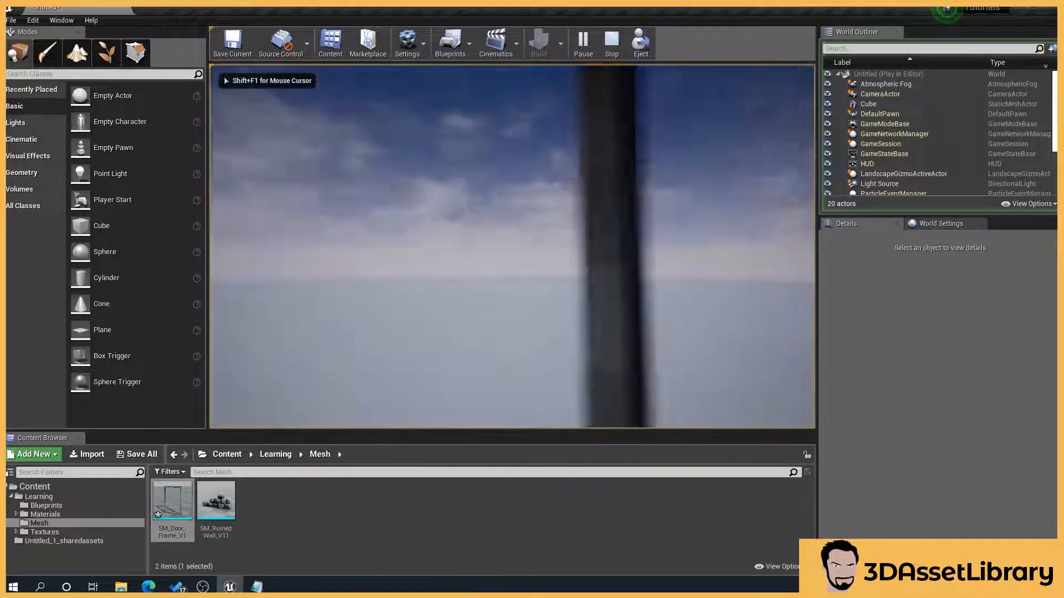
{"action": "key", "text": "w"}
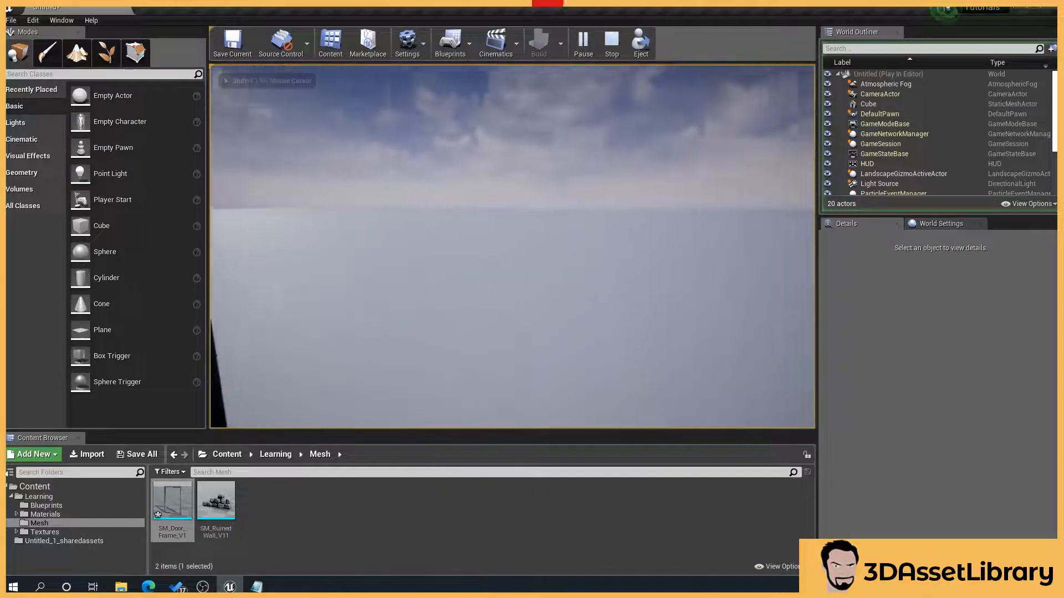
{"action": "key", "text": "w"}
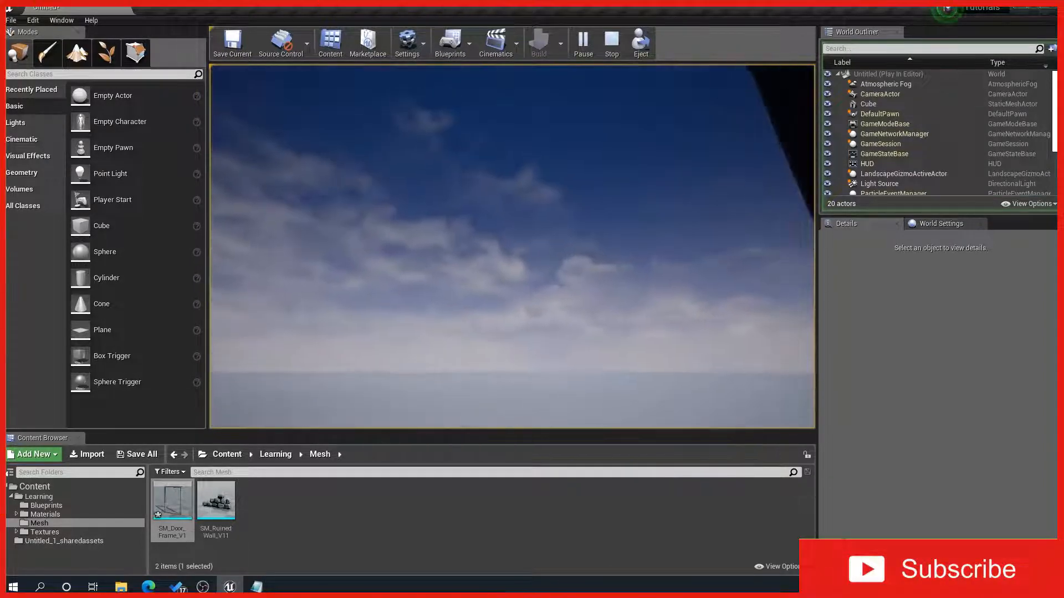
{"action": "key", "text": "s"}
{"action": "key", "text": "w"}
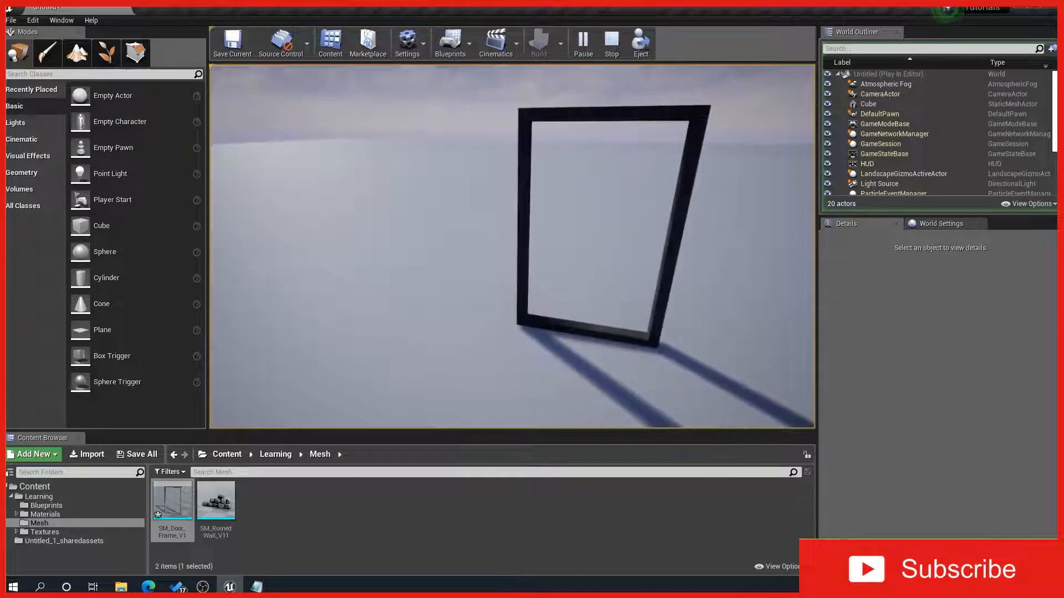
{"action": "key", "text": "Escape"}
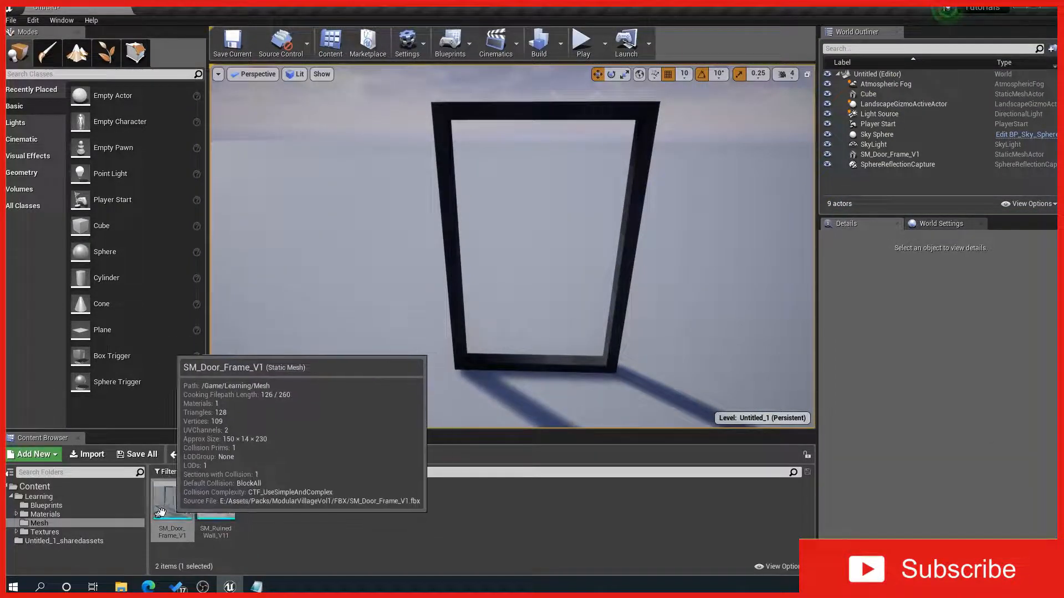
- Open the SM_Door_Frame_V1 static mesh for editing in a maximized window and bring the frame into view
{"action": "double_click", "coordinate": [161, 511]}
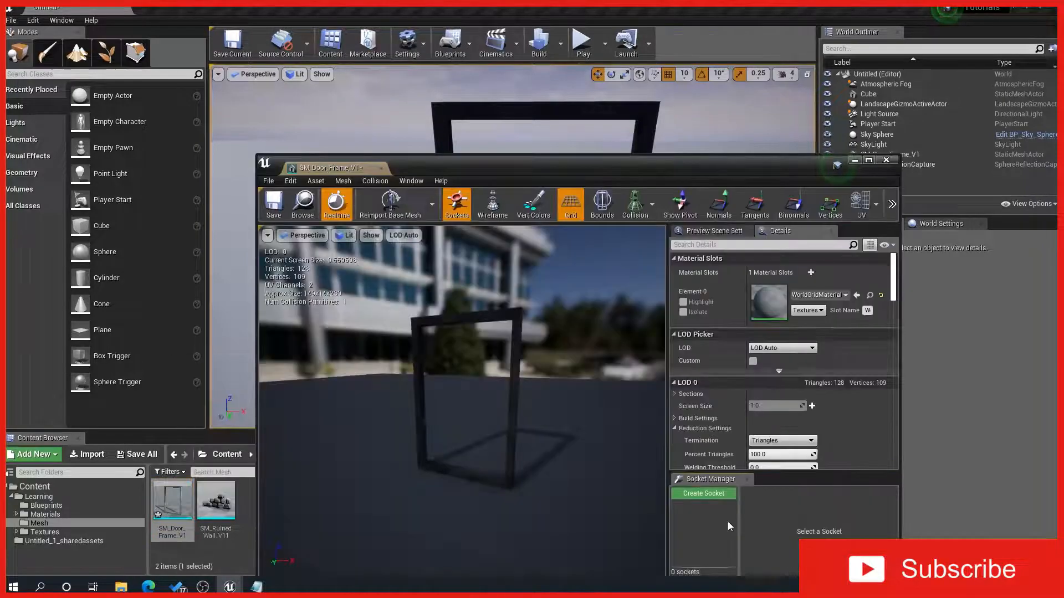
{"action": "double_click", "coordinate": [625, 174]}
{"action": "left_click_drag", "start_coordinate": [561, 318], "coordinate": [499, 318]}
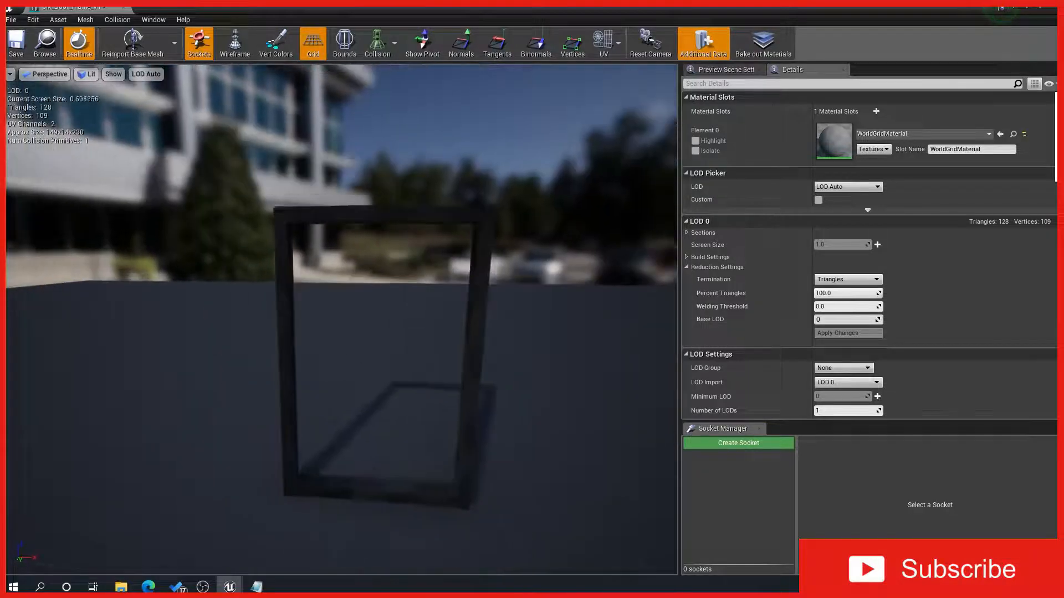
{"action": "left_click_drag", "start_coordinate": [536, 362], "coordinate": [521, 347]}
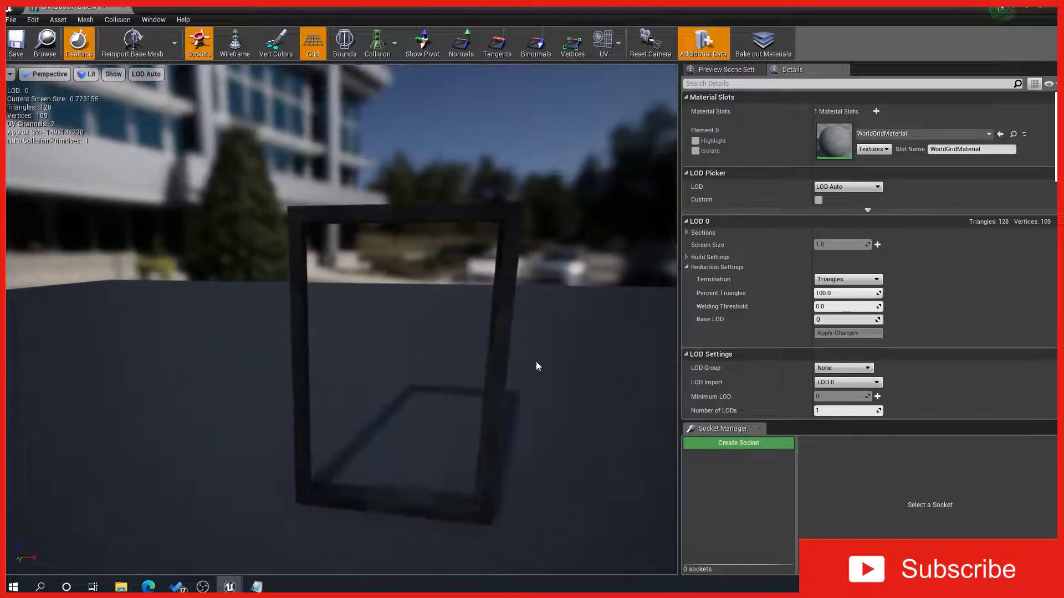
- Display the door frame's simple collision and examine how it covers the opening
{"action": "left_click", "coordinate": [394, 45]}
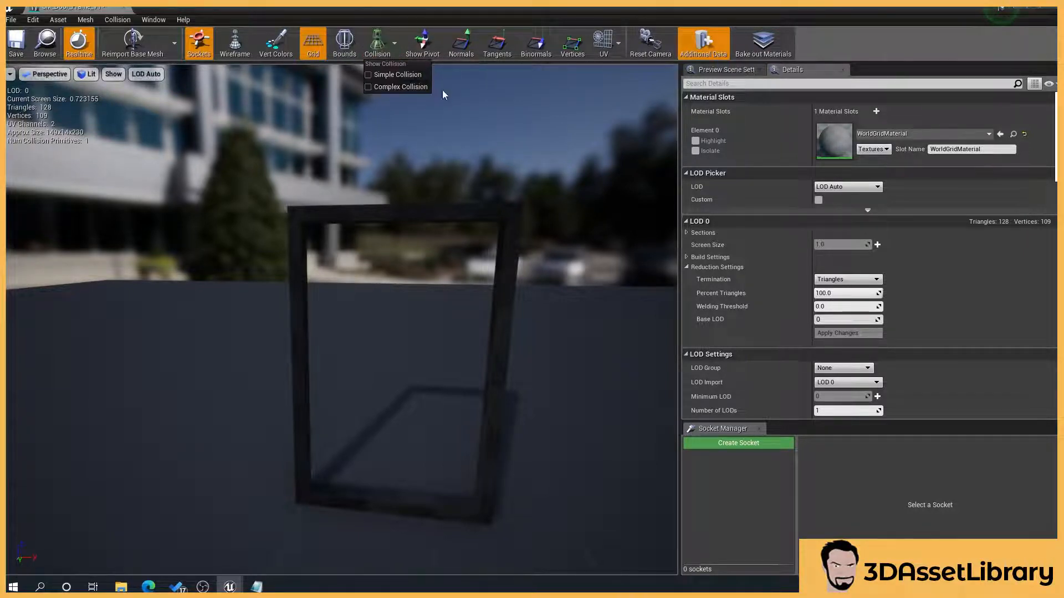
{"action": "left_click", "coordinate": [420, 76]}
{"action": "left_click_drag", "start_coordinate": [420, 78], "coordinate": [277, 187]}
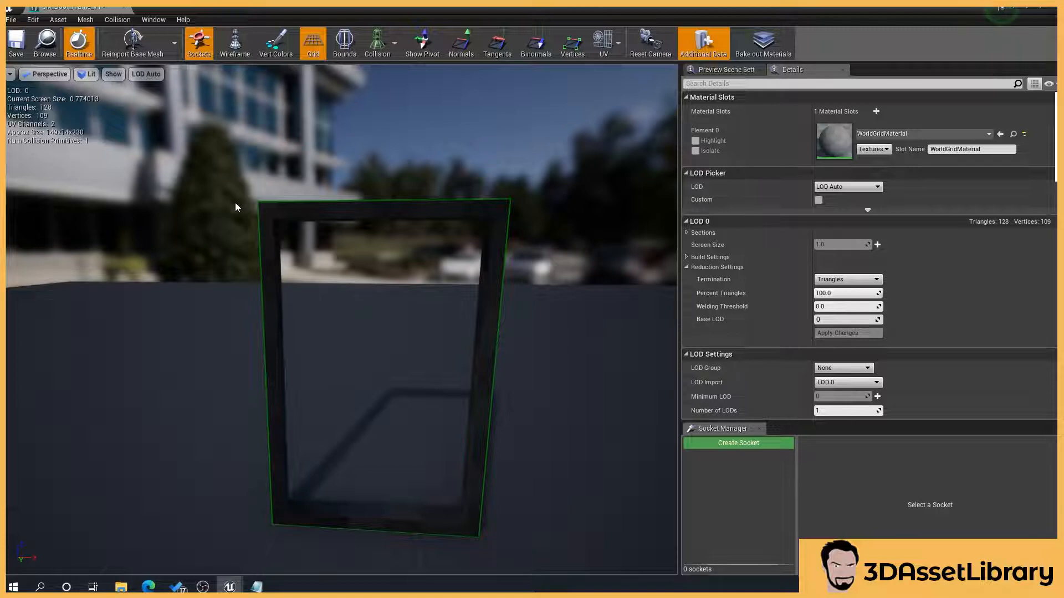
{"action": "left_click_drag", "start_coordinate": [447, 312], "coordinate": [453, 220]}
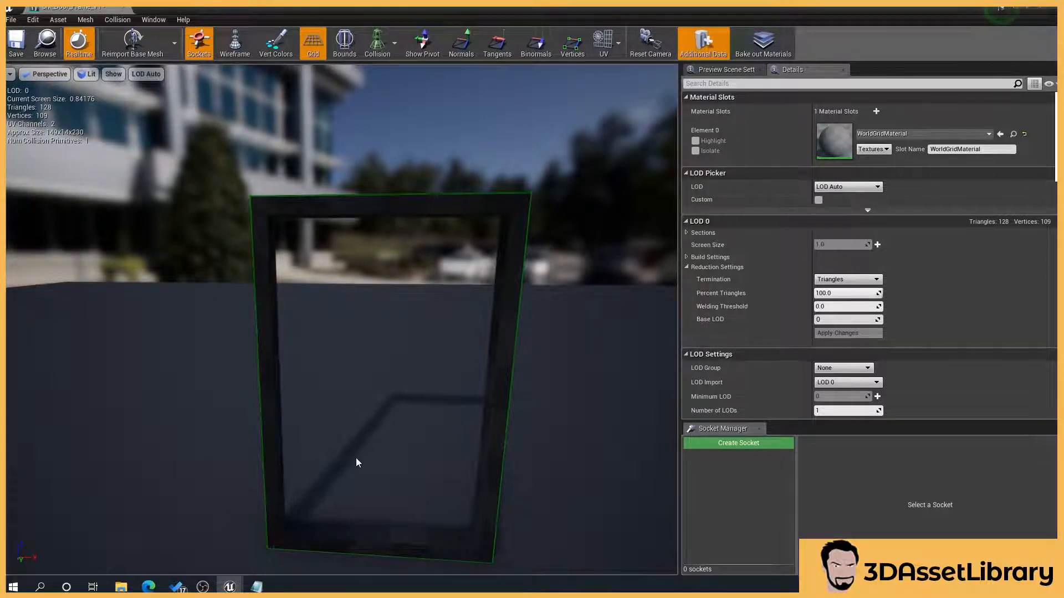
{"action": "left_click_drag", "start_coordinate": [383, 147], "coordinate": [377, 345]}
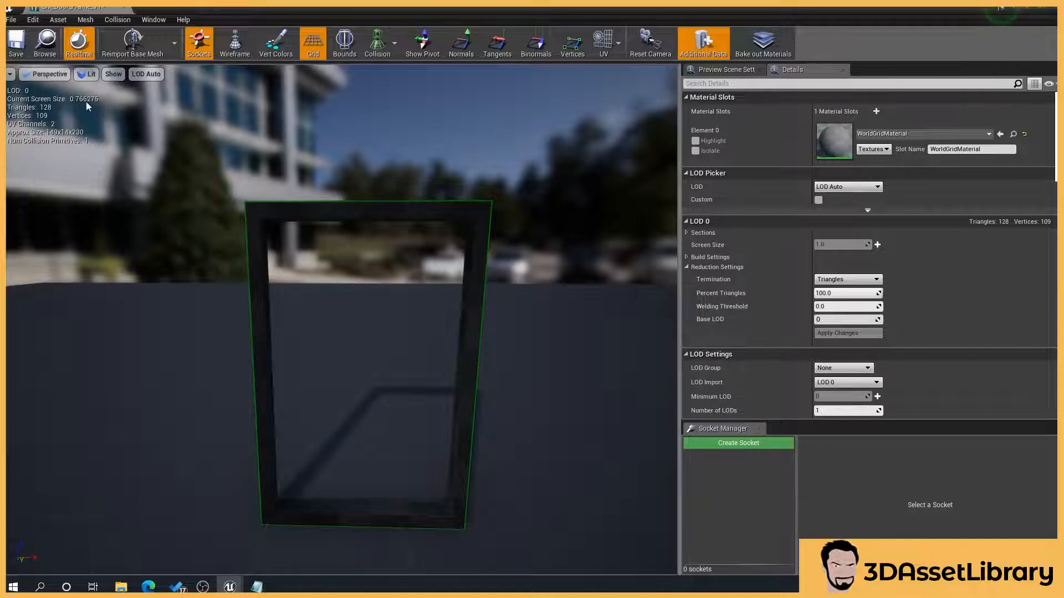
- Generate auto convex collision for the door frame with hull count 4, max hull verts 16 and hull precision 100000
{"action": "left_click", "coordinate": [112, 20]}
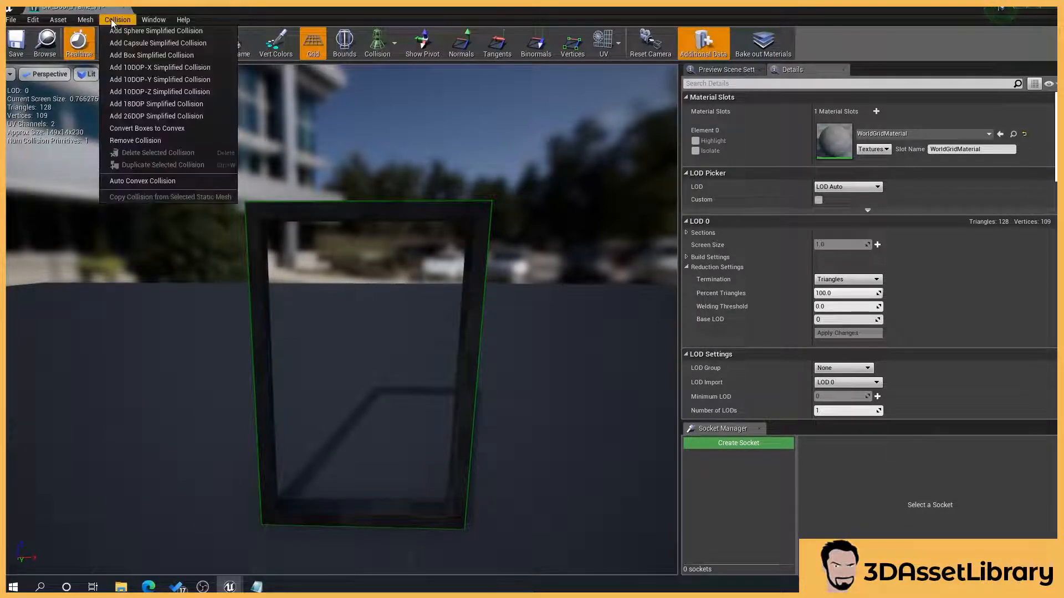
{"action": "left_click", "coordinate": [177, 183]}
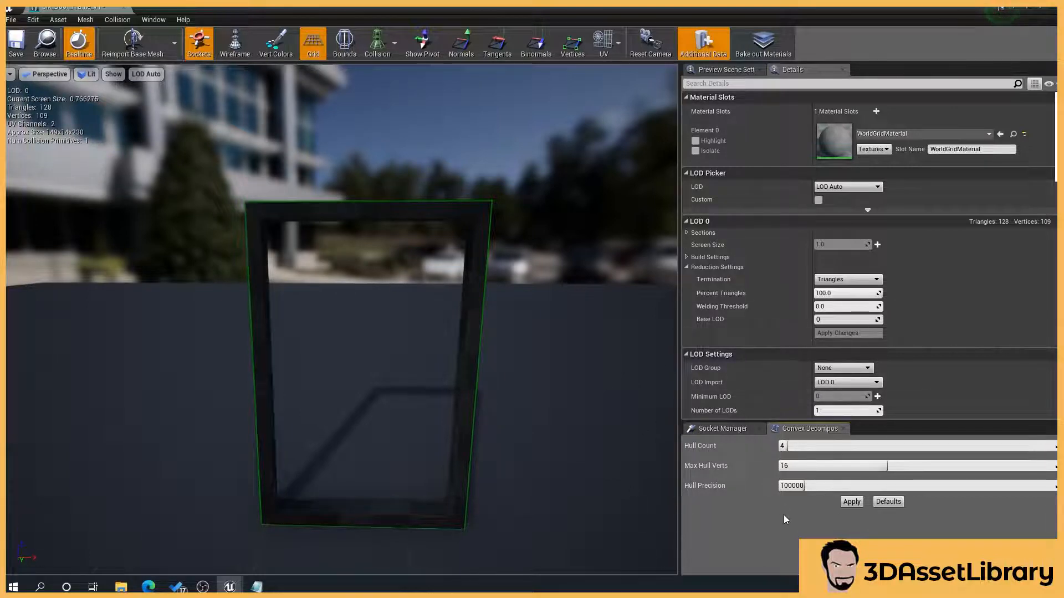
{"action": "left_click", "coordinate": [851, 501]}
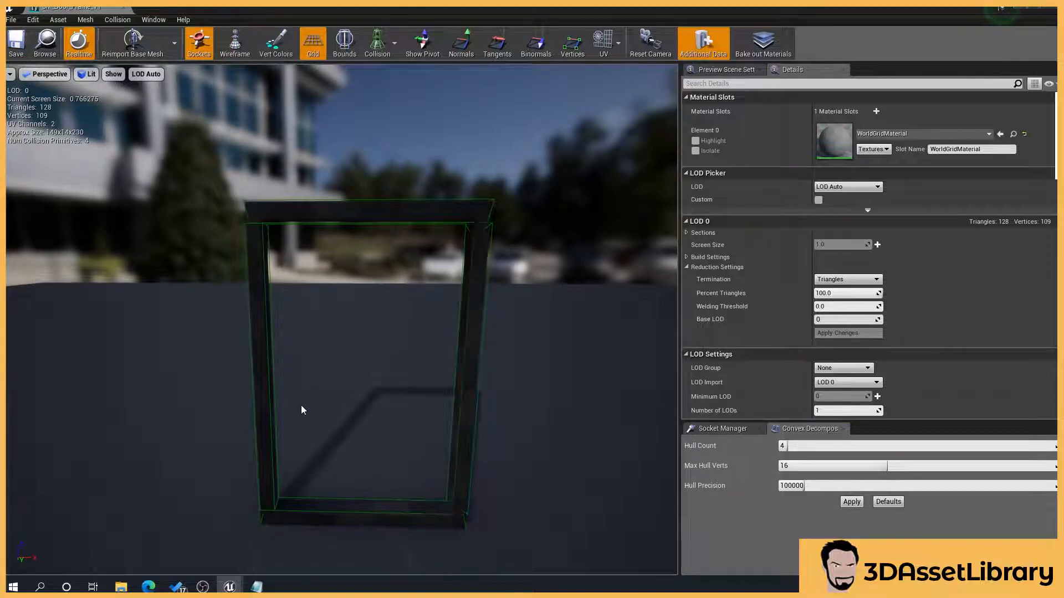
{"action": "left_click_drag", "start_coordinate": [265, 268], "coordinate": [265, 244]}
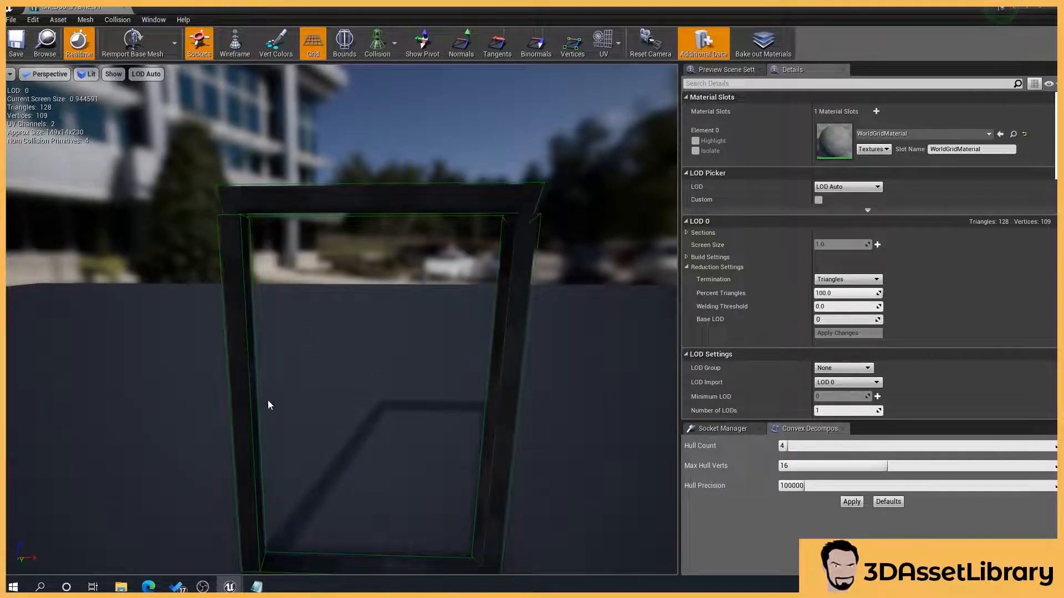
{"action": "left_click_drag", "start_coordinate": [327, 341], "coordinate": [332, 372]}
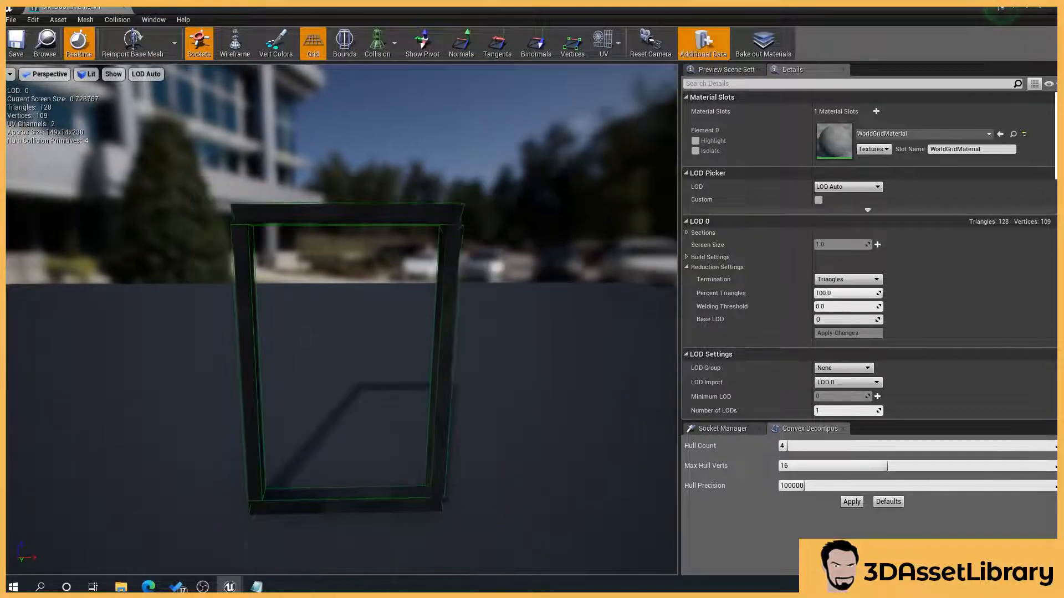
- Close the mesh editor and play-test the level by moving back and forth through the door frame
{"action": "left_click_drag", "start_coordinate": [266, 11], "coordinate": [830, 231]}
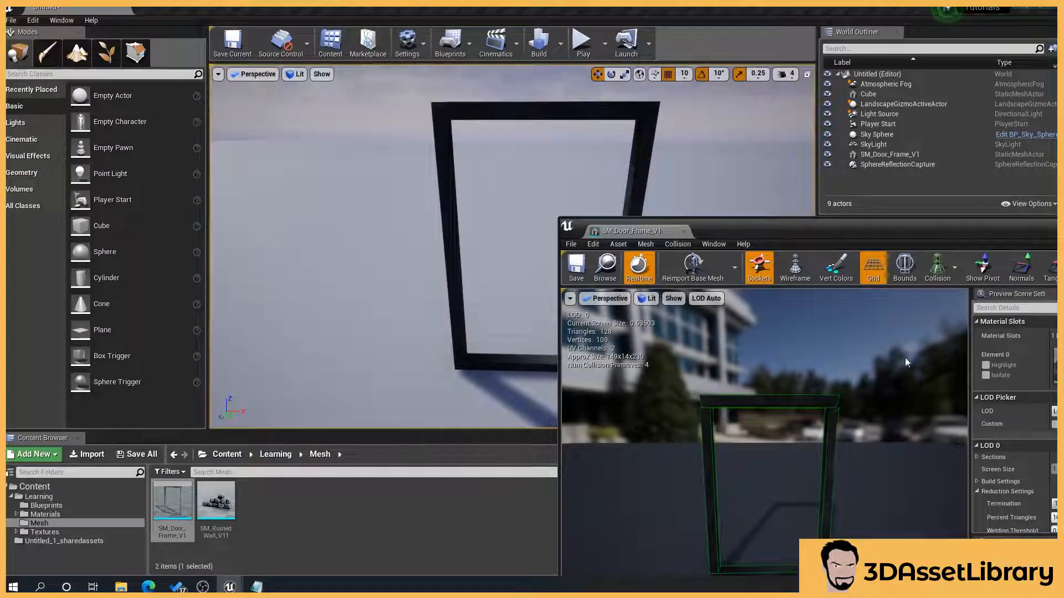
{"action": "left_click_drag", "start_coordinate": [1019, 227], "coordinate": [735, 191]}
{"action": "left_click", "coordinate": [903, 187]}
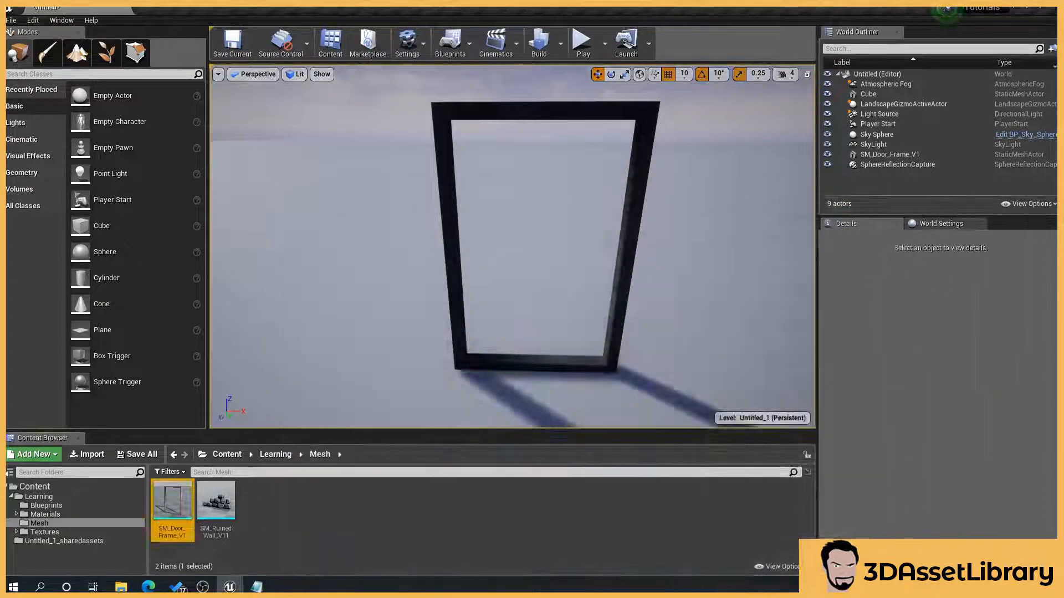
{"action": "left_click", "coordinate": [581, 42]}
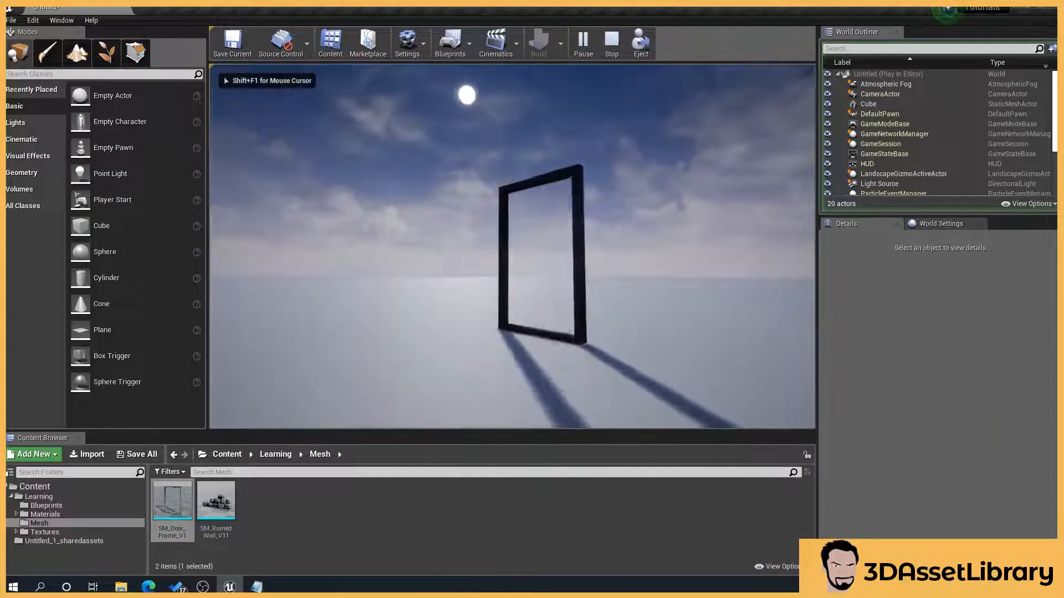
{"action": "key", "text": "w"}
{"action": "key", "text": "a"}
{"action": "key", "text": "w"}
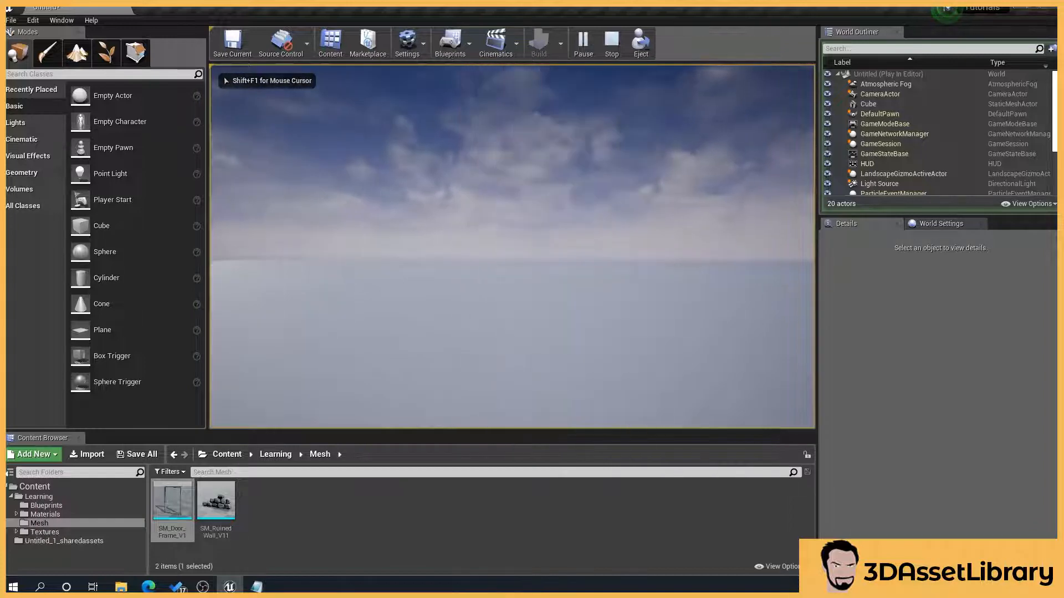
{"action": "key", "text": "s"}
{"action": "key", "text": "w"}
{"action": "key", "text": "s"}
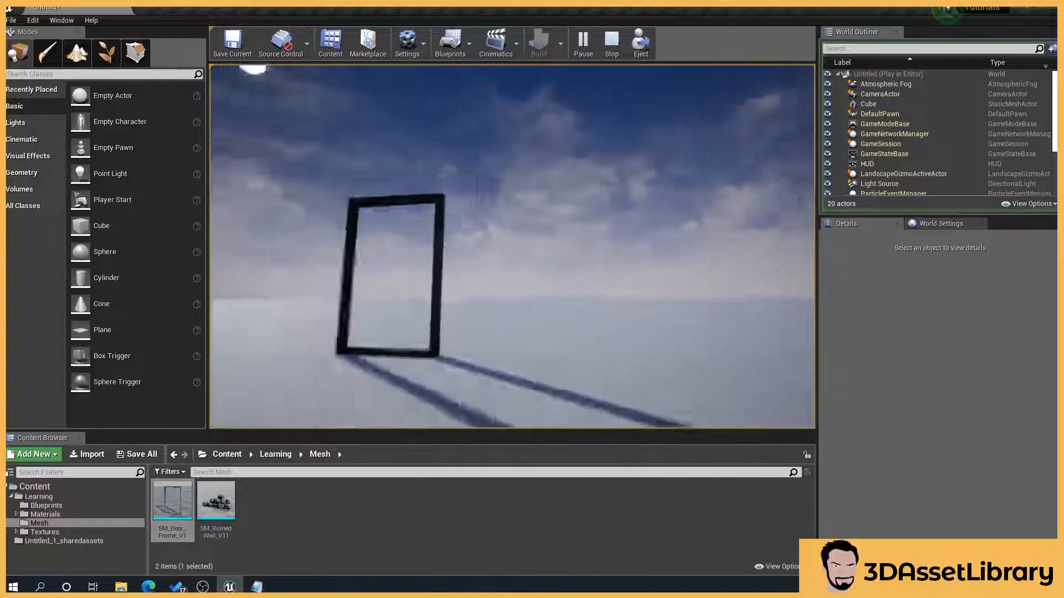
{"action": "key", "text": "w"}
{"action": "key", "text": "Escape"}
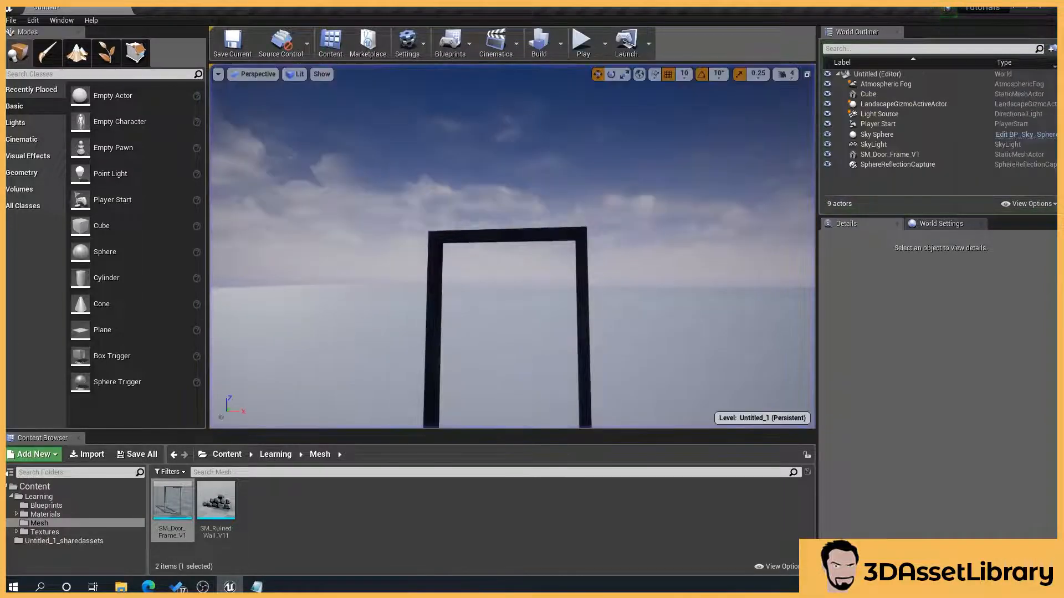
- Reopen the SM_Door_Frame_V1 static mesh in a maximized window and display its simple collision
{"action": "double_click", "coordinate": [181, 508]}
{"action": "double_click", "coordinate": [501, 197]}
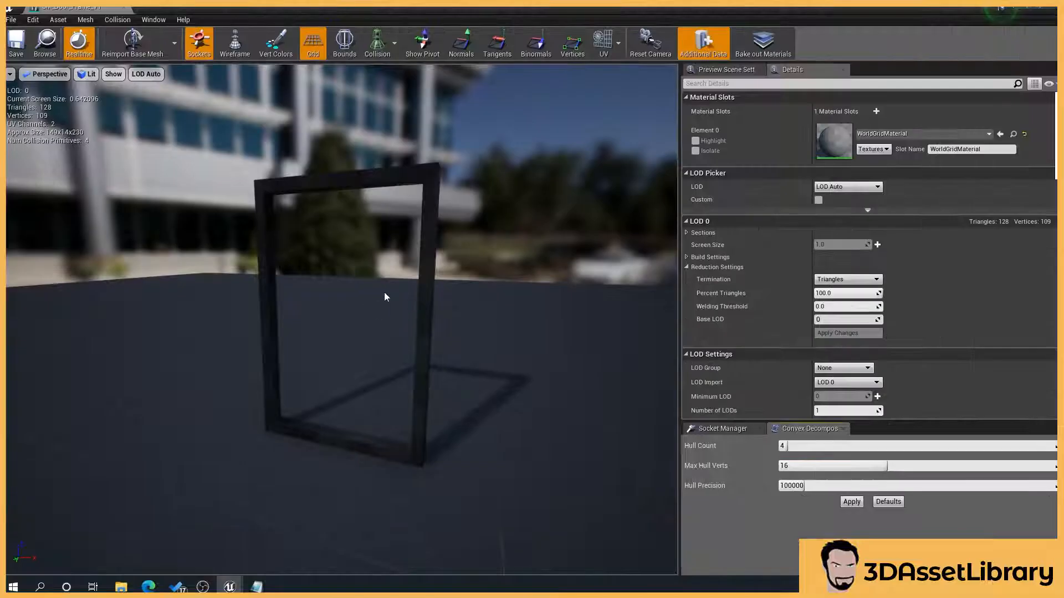
{"action": "left_click", "coordinate": [379, 52]}
{"action": "left_click", "coordinate": [405, 77]}
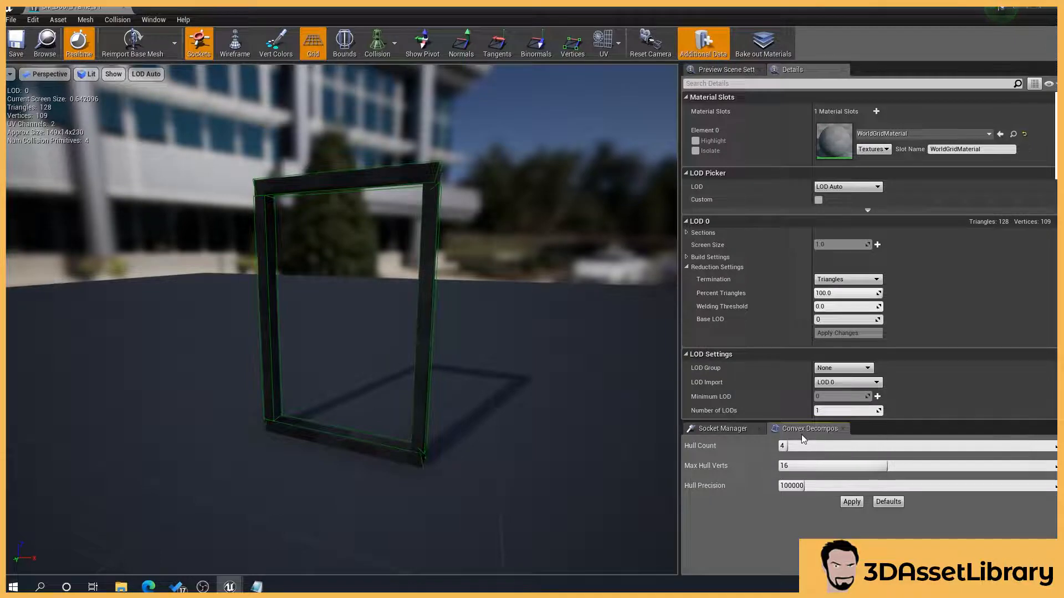
{"action": "right_click_drag", "start_coordinate": [382, 304], "coordinate": [488, 291]}
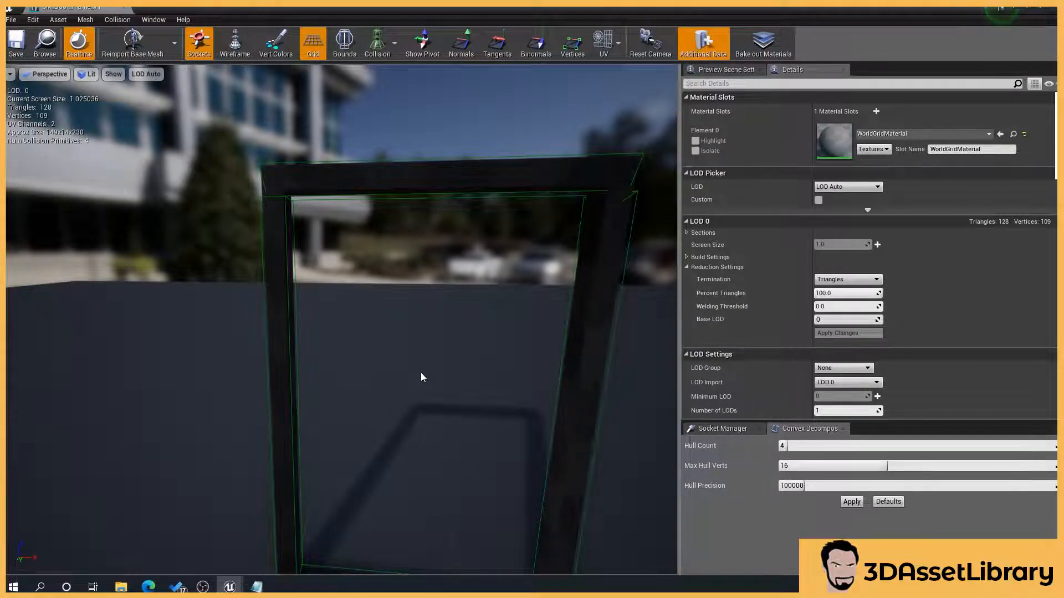
- Delete all four convex collision hulls from the two uprights and the upper and lower bars of the door frame
{"action": "scroll", "coordinate": [432, 367], "scroll_direction": "down", "scroll_amount": 3}
{"action": "left_click_drag", "start_coordinate": [291, 207], "coordinate": [244, 235]}
{"action": "left_click", "coordinate": [278, 310]}
{"action": "left_click_drag", "start_coordinate": [279, 310], "coordinate": [266, 288]}
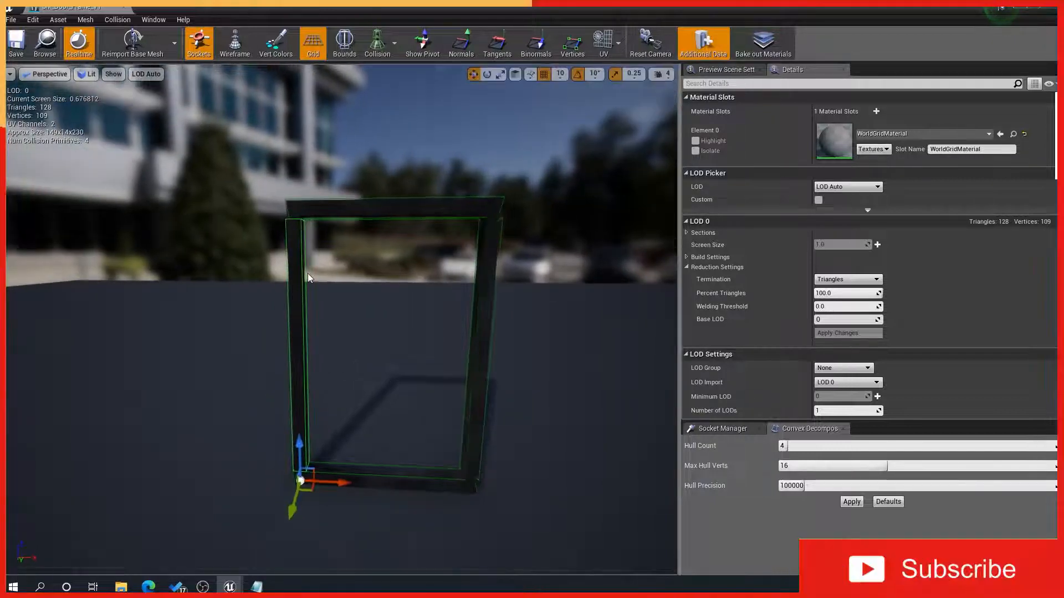
{"action": "key", "text": "Delete"}
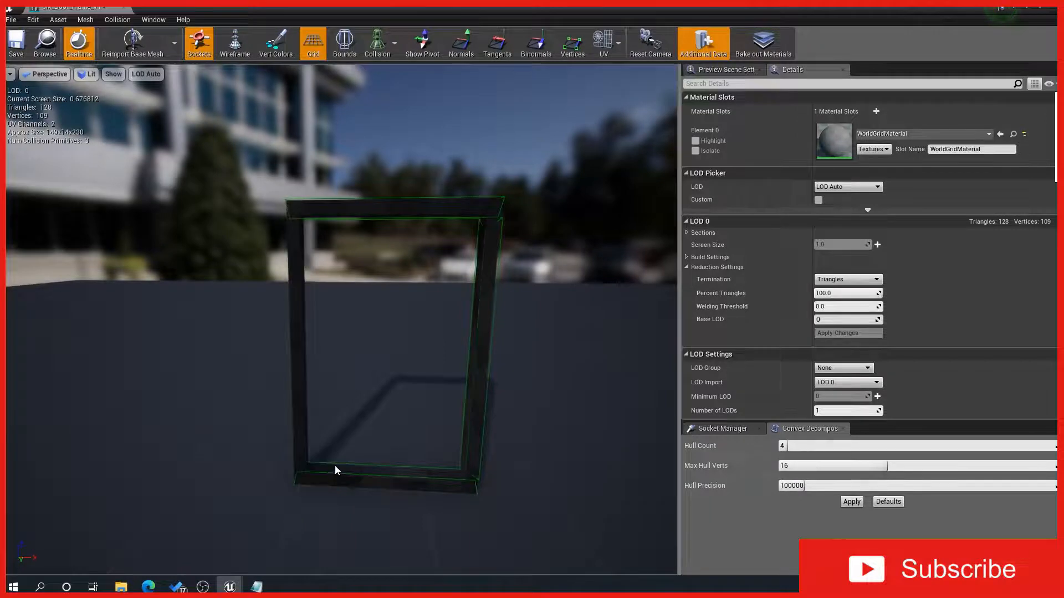
{"action": "left_click", "coordinate": [358, 467]}
{"action": "key", "text": "Delete"}
{"action": "left_click", "coordinate": [467, 466]}
{"action": "key", "text": "Delete"}
{"action": "left_click", "coordinate": [442, 197]}
{"action": "key", "text": "Delete"}
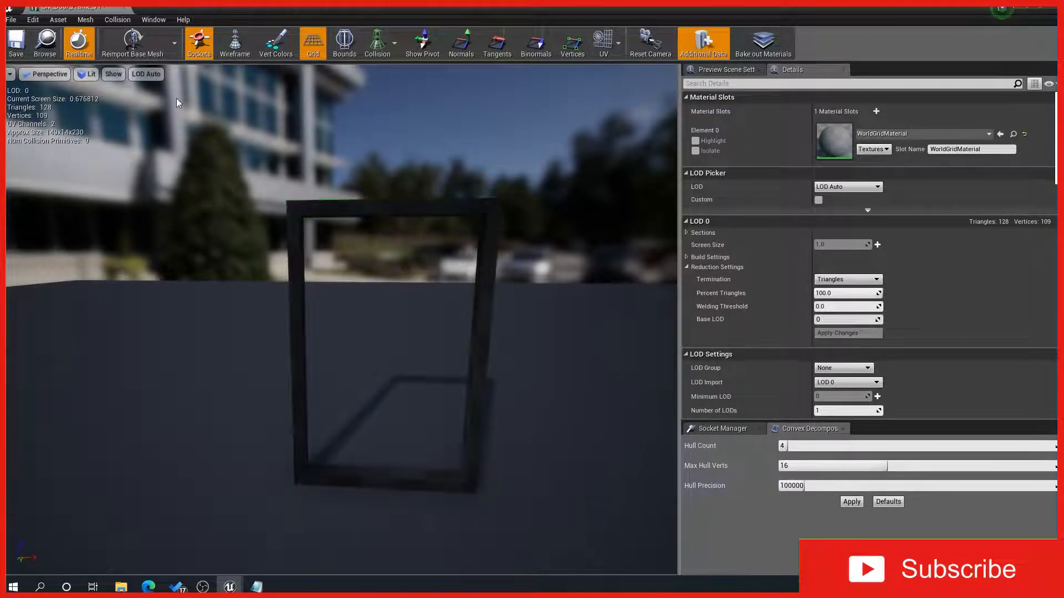
- Add a box simplified collision, narrow it along its width and fit it over the door frame's left upright
{"action": "left_click", "coordinate": [118, 20]}
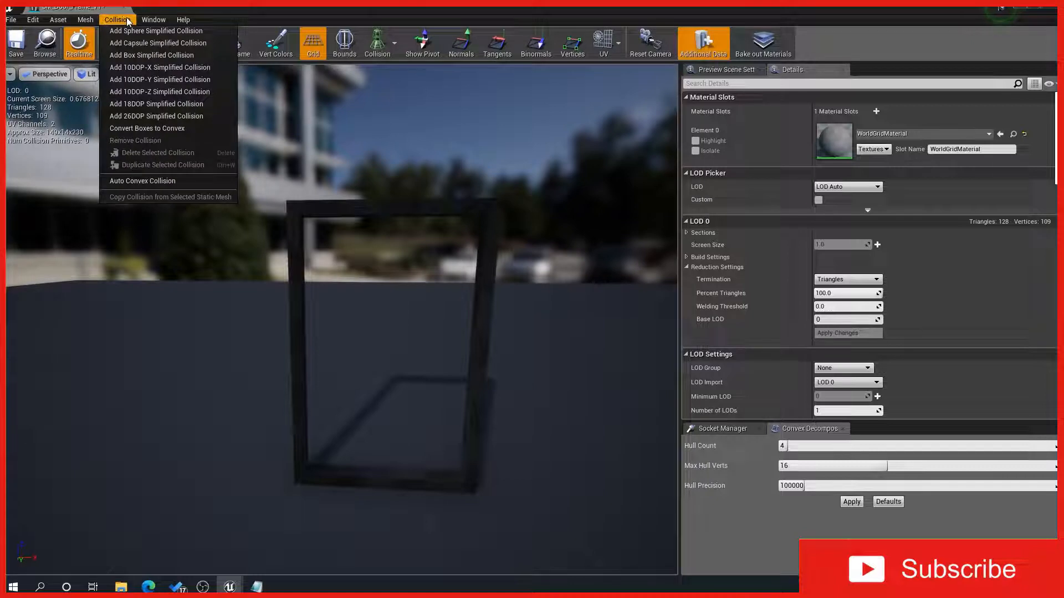
{"action": "left_click", "coordinate": [140, 62]}
{"action": "scroll", "coordinate": [435, 393], "scroll_direction": "up", "scroll_amount": 5}
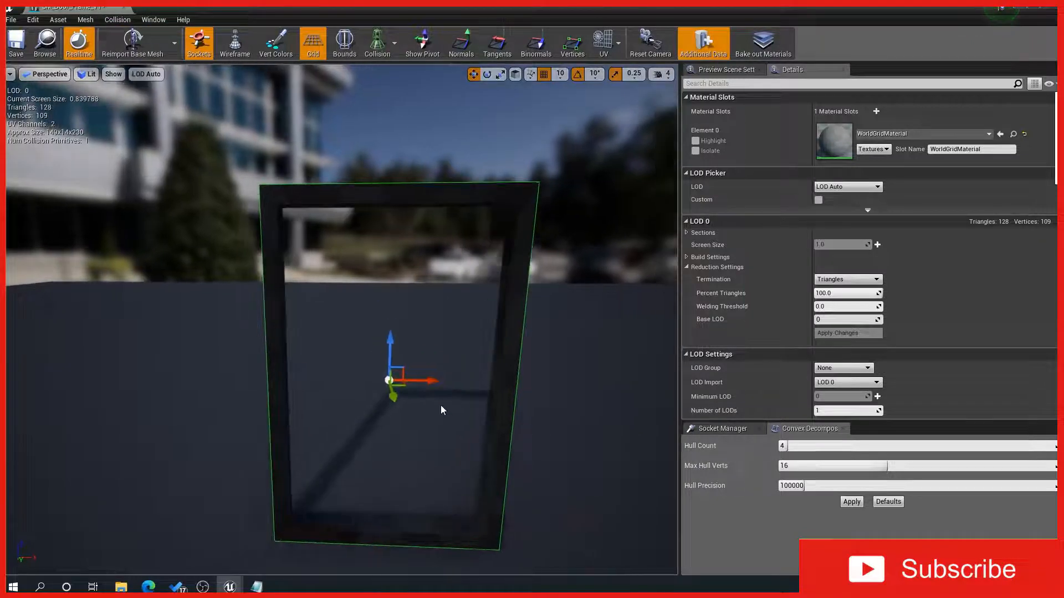
{"action": "key", "text": "r"}
{"action": "left_click_drag", "start_coordinate": [423, 380], "coordinate": [247, 343]}
{"action": "key", "text": "w"}
- Add a second box simplified collision, narrow it along its width and fit it over the door frame's right upright
{"action": "left_click", "coordinate": [118, 19]}
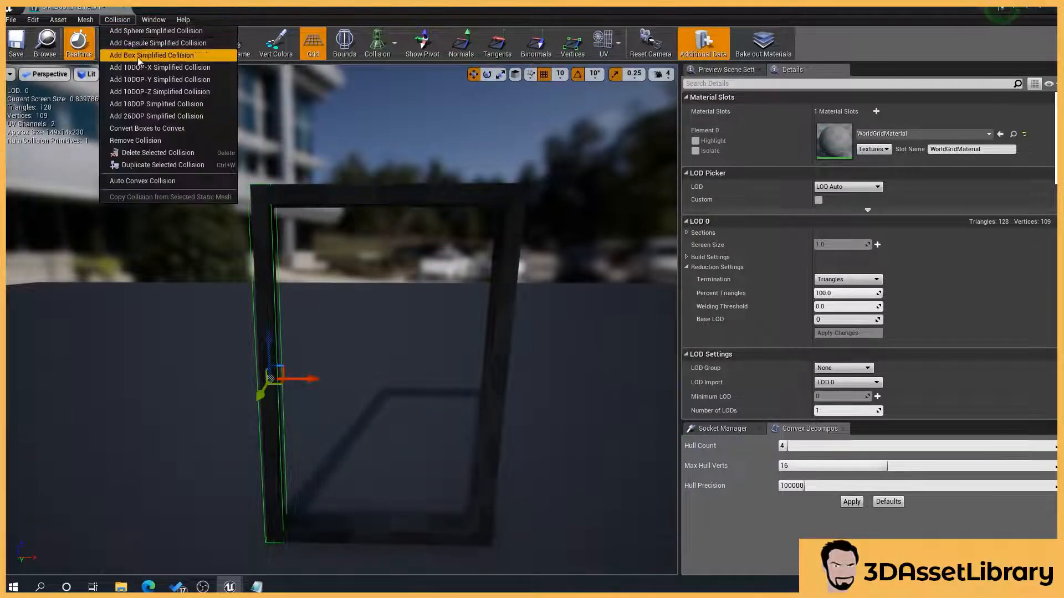
{"action": "left_click", "coordinate": [145, 55]}
{"action": "key", "text": "r"}
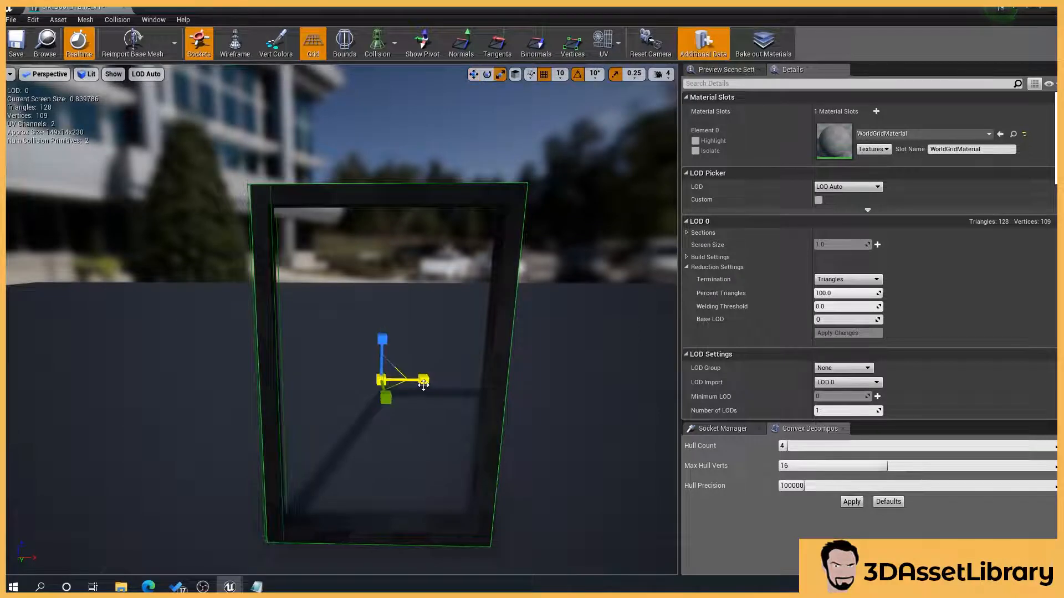
{"action": "left_click_drag", "start_coordinate": [423, 379], "coordinate": [538, 380]}
{"action": "key", "text": "w"}
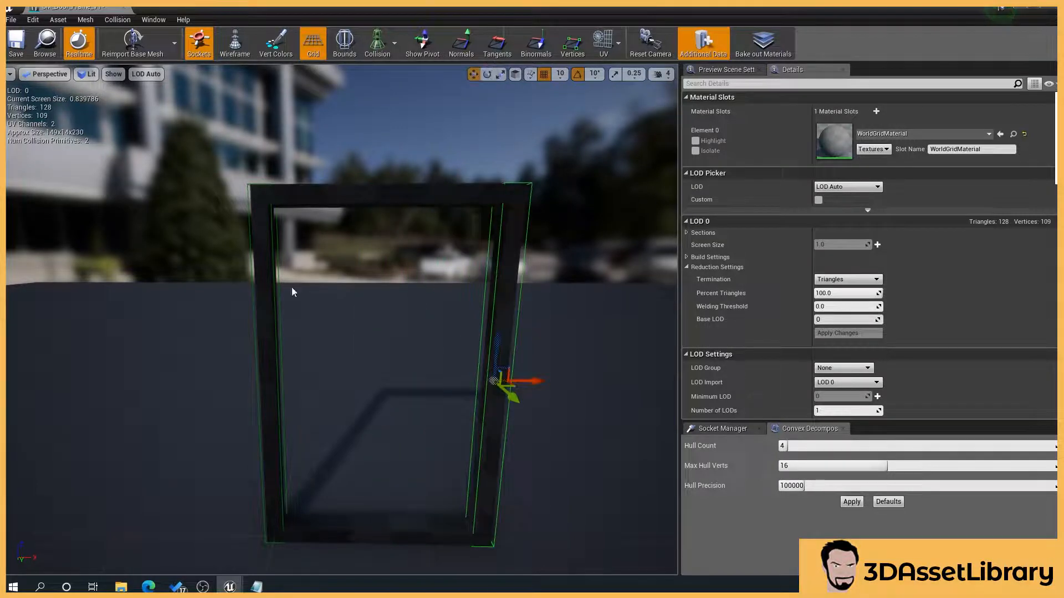
- Add a third box simplified collision, flatten it vertically and raise it onto the door frame's upper bar
{"action": "left_click", "coordinate": [114, 21]}
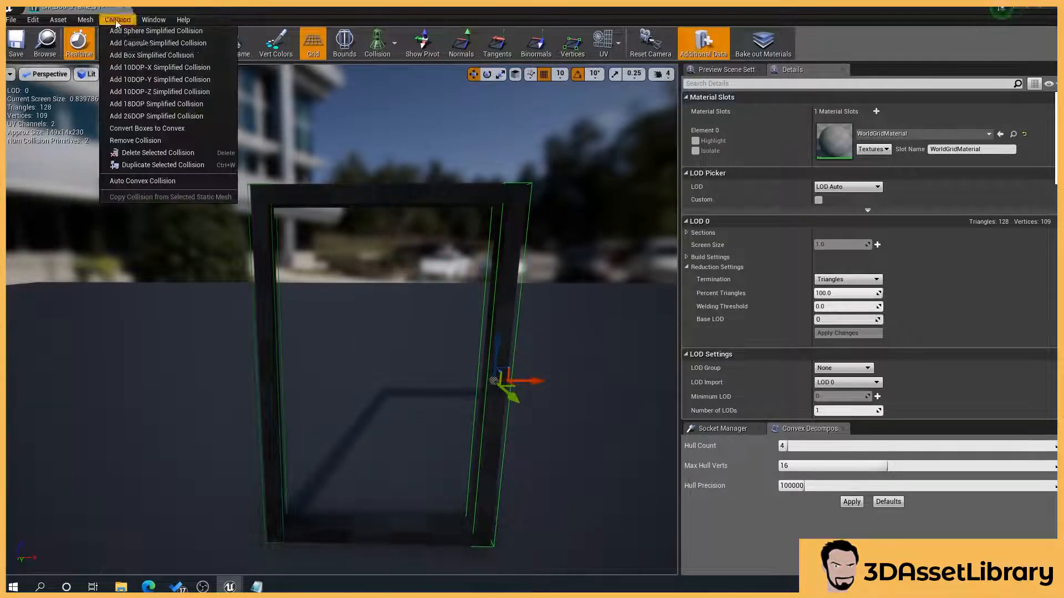
{"action": "left_click", "coordinate": [157, 60]}
{"action": "key", "text": "r"}
{"action": "left_click_drag", "start_coordinate": [381, 343], "coordinate": [382, 410]}
{"action": "key", "text": "w"}
{"action": "left_click_drag", "start_coordinate": [379, 342], "coordinate": [378, 158]}
- Add a fourth box simplified collision, flatten it vertically and lower it onto the door frame's bottom bar
{"action": "left_click", "coordinate": [114, 21]}
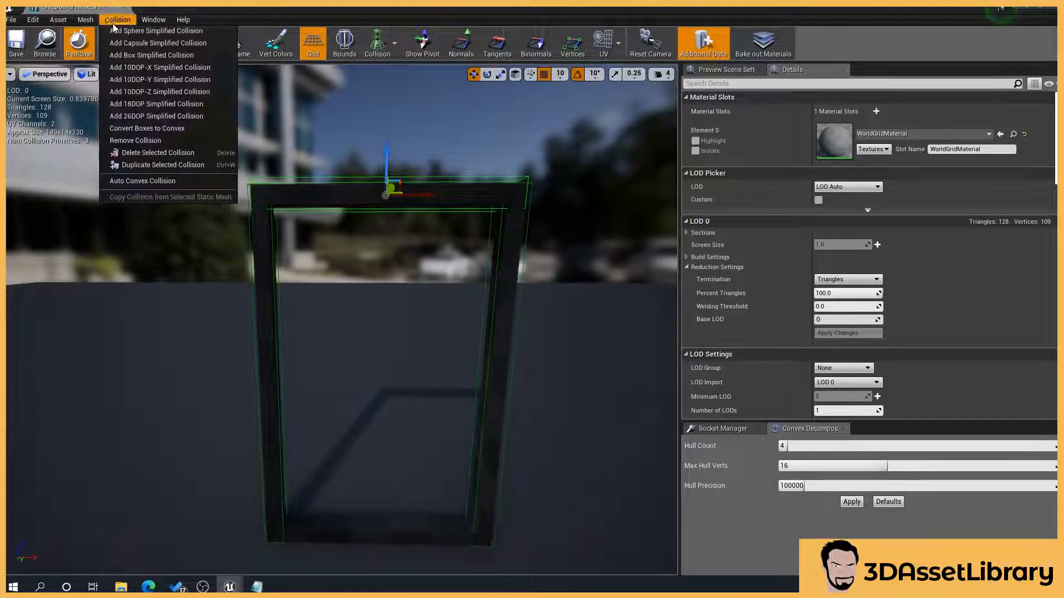
{"action": "left_click", "coordinate": [140, 79]}
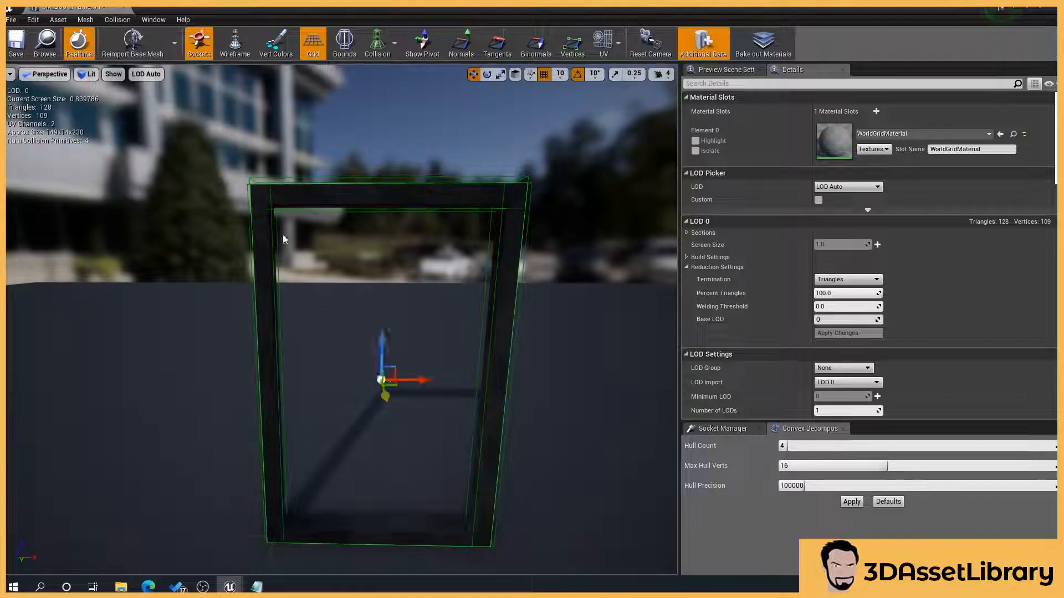
{"action": "key", "text": "r"}
{"action": "left_click_drag", "start_coordinate": [392, 345], "coordinate": [386, 383]}
{"action": "left_click_drag", "start_coordinate": [386, 338], "coordinate": [373, 493]}
{"action": "left_click", "coordinate": [383, 343]}
{"action": "left_click", "coordinate": [381, 365]}
{"action": "key", "text": "w"}
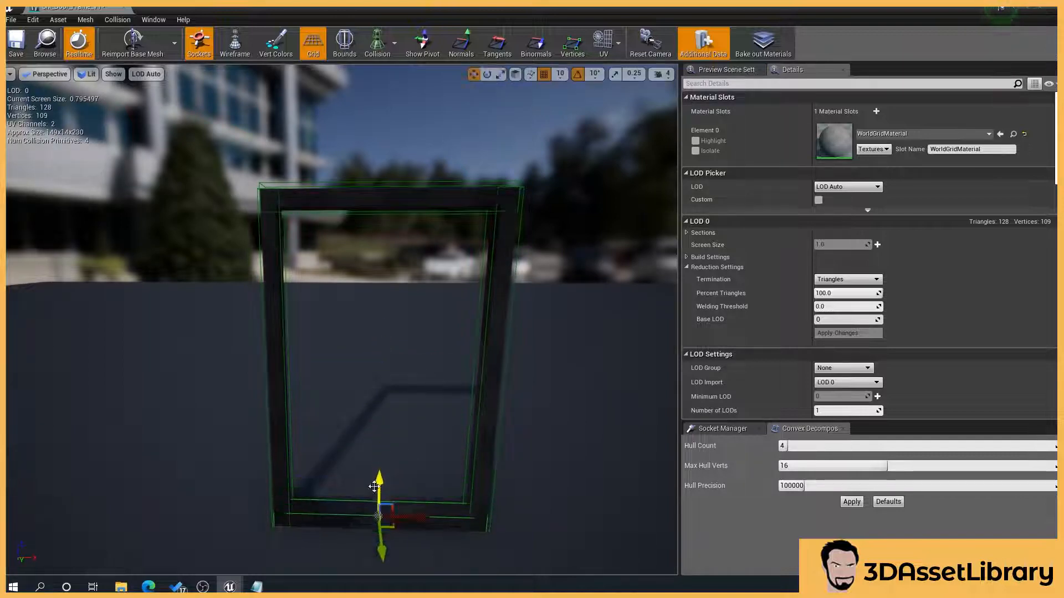
{"action": "left_click_drag", "start_coordinate": [404, 411], "coordinate": [404, 388]}
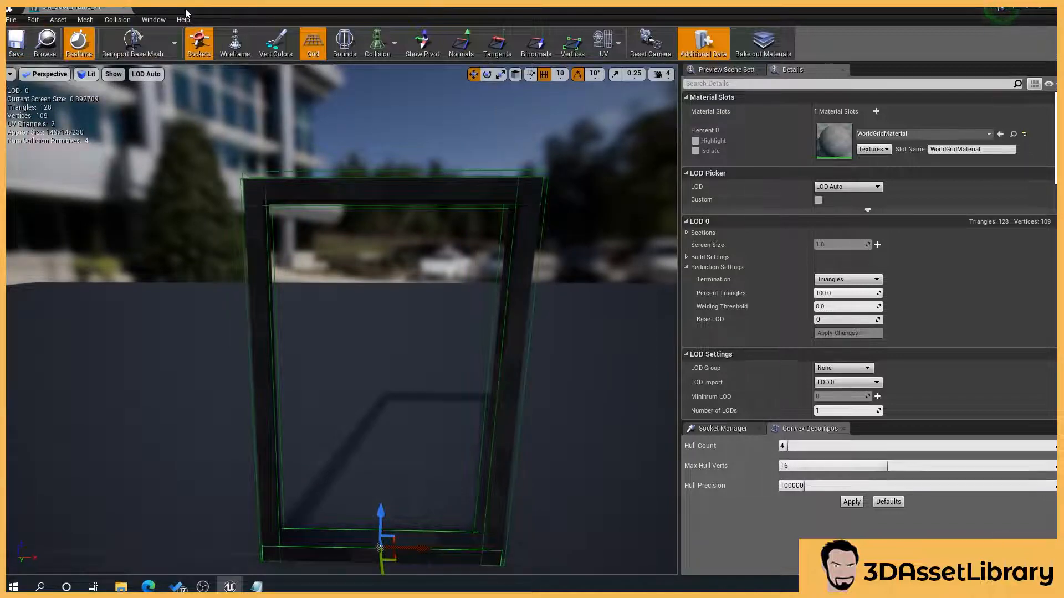
- Close the mesh editor and play-test the level by moving through the door frame's opening
{"action": "left_click", "coordinate": [1055, 8]}
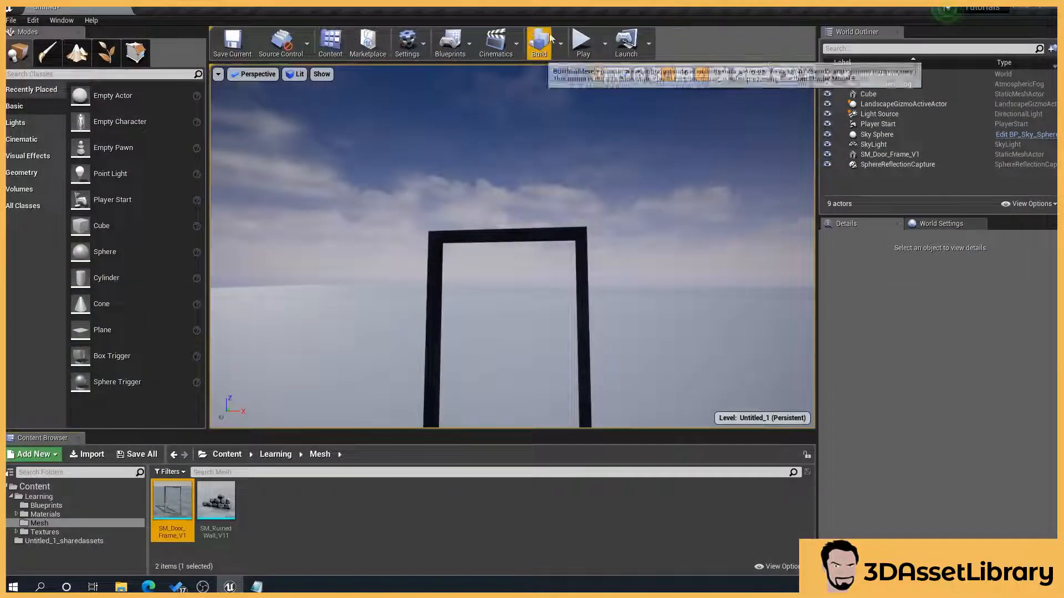
{"action": "left_click", "coordinate": [580, 42]}
{"action": "key", "text": "w"}
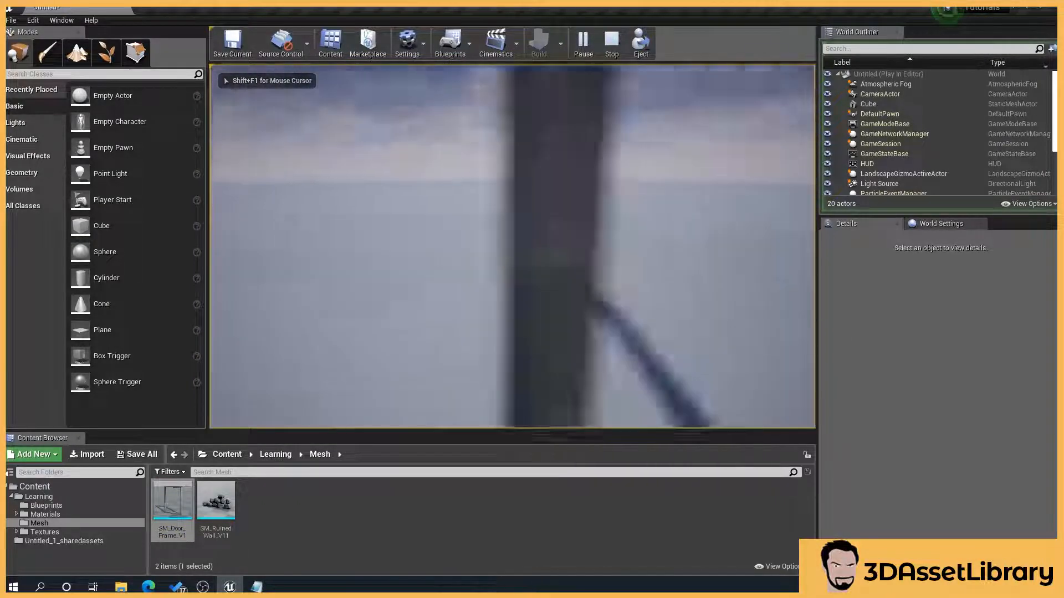
{"action": "key", "text": "Escape"}
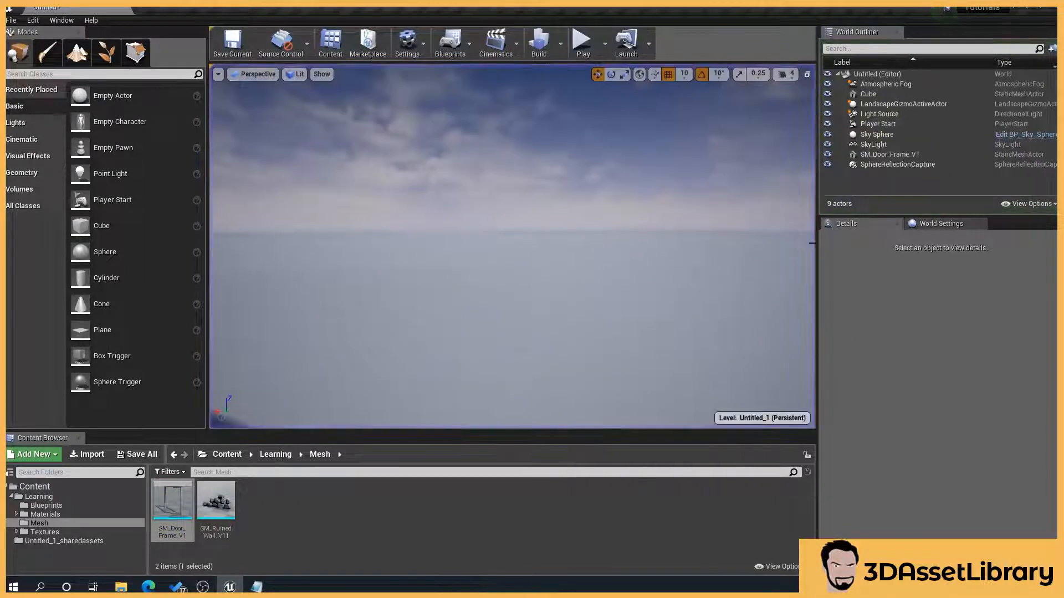
- Reopen the SM_Door_Frame_V1 static mesh, display its complex collision and examine how it follows the frame's shape
{"action": "double_click", "coordinate": [183, 495]}
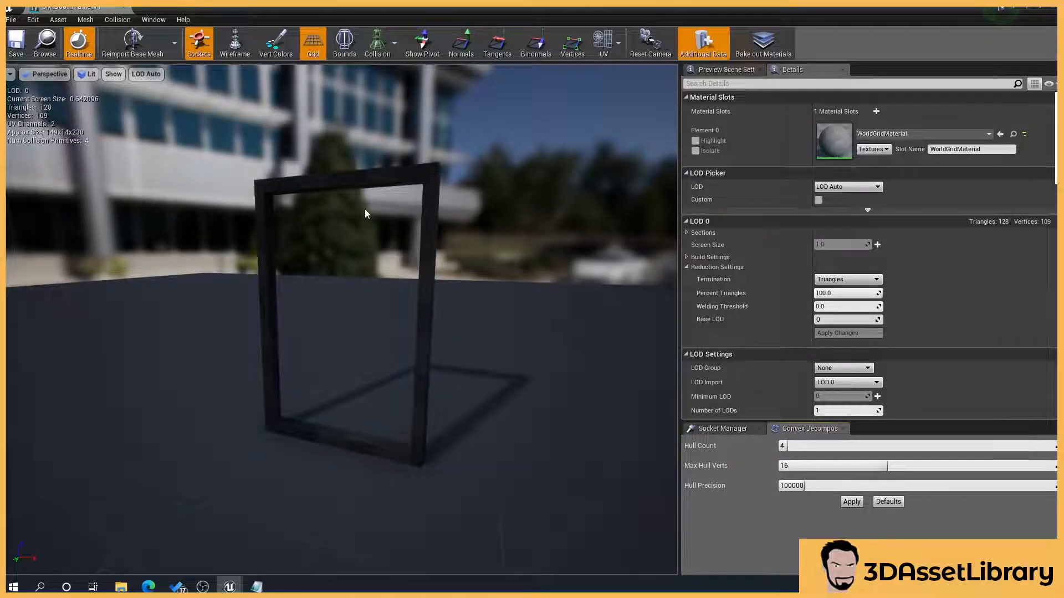
{"action": "middle_click_drag", "start_coordinate": [346, 307], "coordinate": [247, 269]}
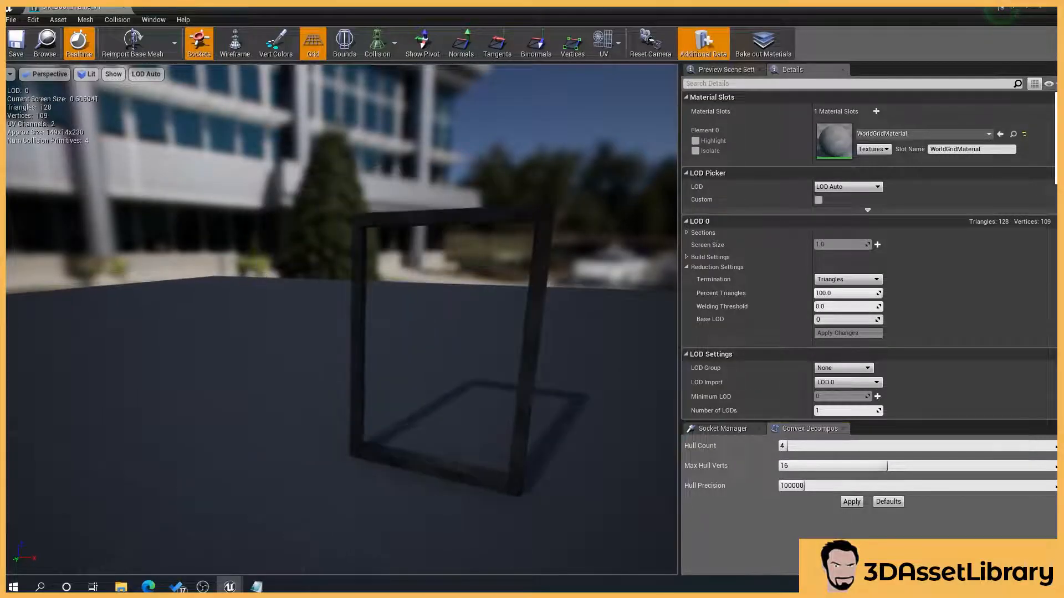
{"action": "right_click_drag", "start_coordinate": [347, 308], "coordinate": [418, 301]}
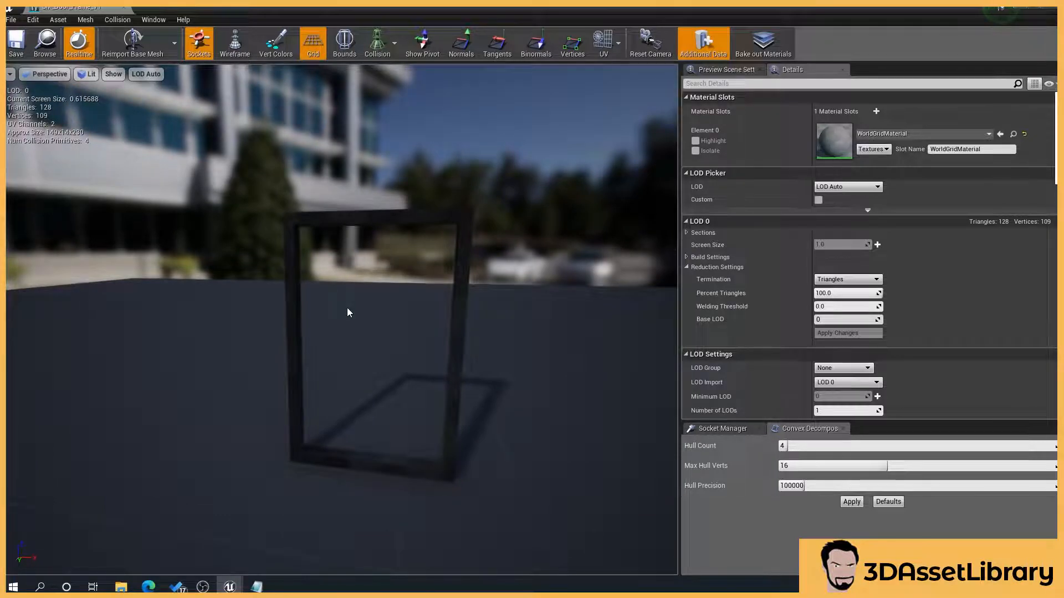
{"action": "left_click_drag", "start_coordinate": [373, 329], "coordinate": [365, 299]}
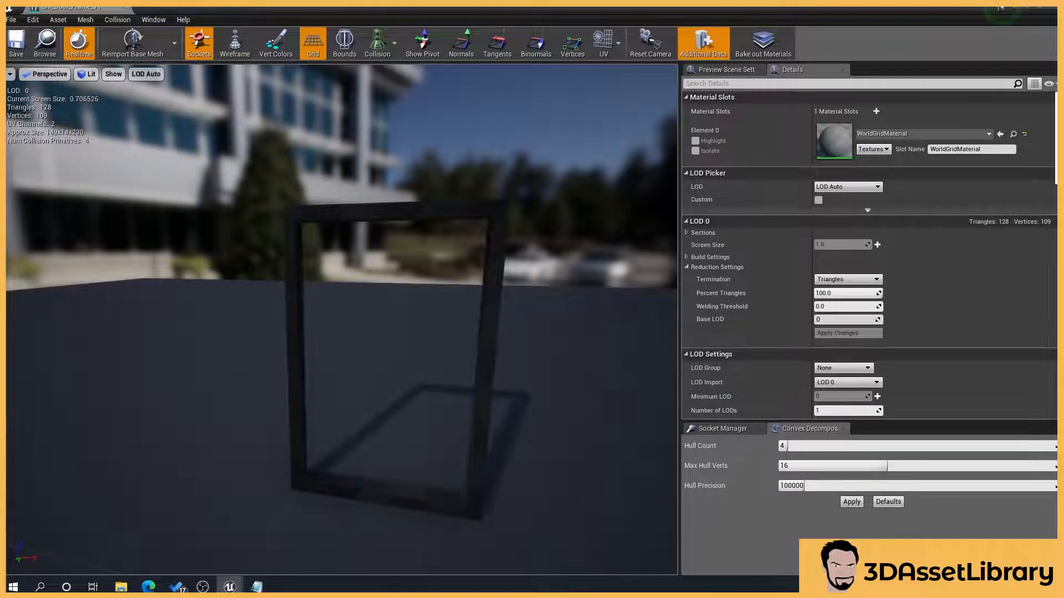
{"action": "left_click", "coordinate": [395, 44]}
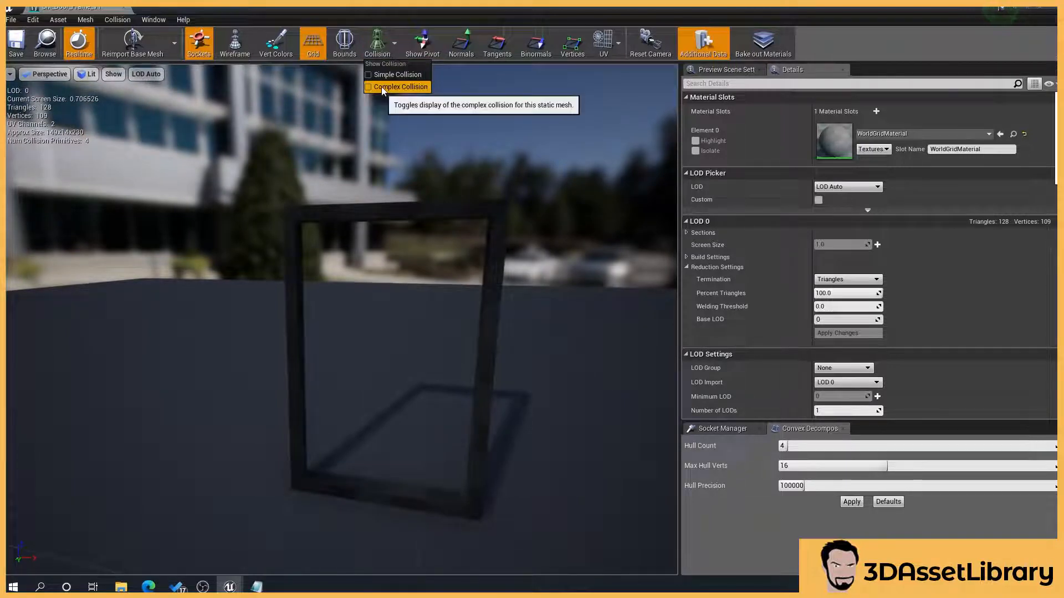
{"action": "left_click", "coordinate": [381, 87]}
{"action": "left_click_drag", "start_coordinate": [401, 305], "coordinate": [297, 264]}
{"action": "left_click_drag", "start_coordinate": [391, 121], "coordinate": [451, 214]}
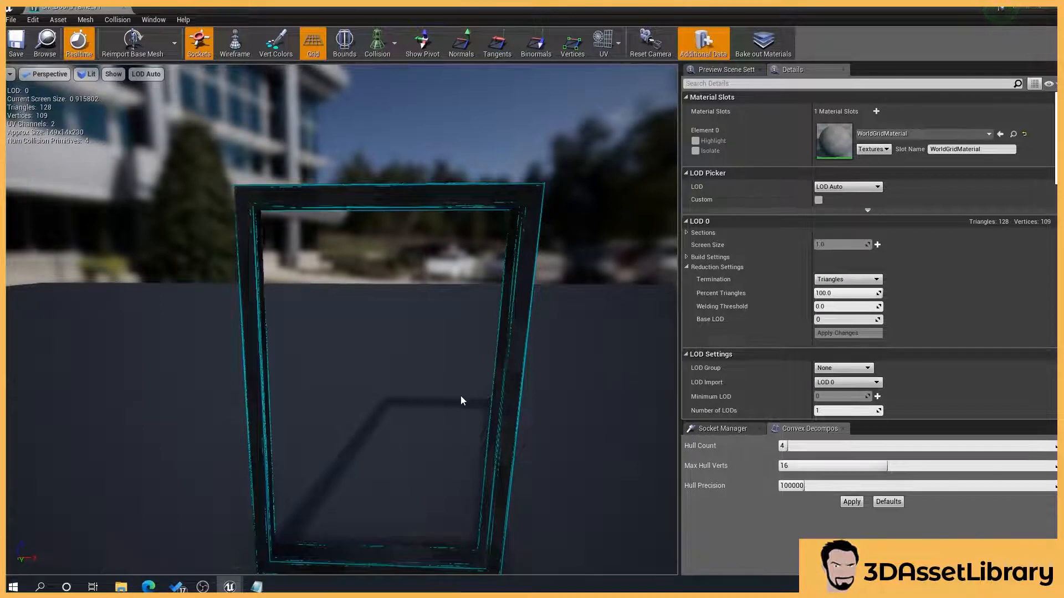
{"action": "left_click_drag", "start_coordinate": [460, 398], "coordinate": [65, 408]}
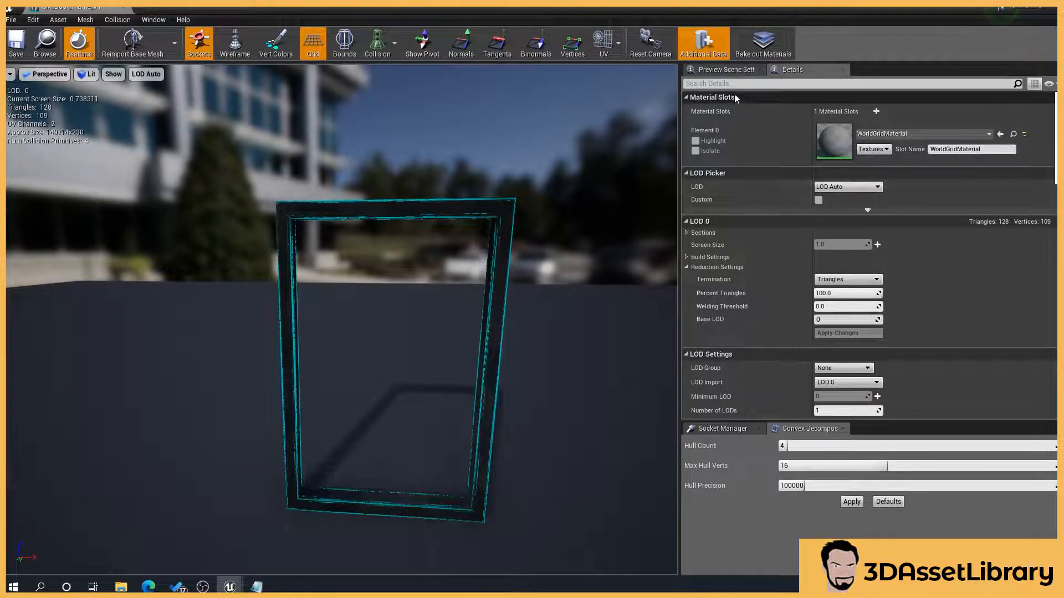
- Filter the mesh details by "collis" and set Collision Complexity to Use Complex Collision As Simple
{"action": "left_click", "coordinate": [774, 82]}
{"action": "type", "text": "collis"}
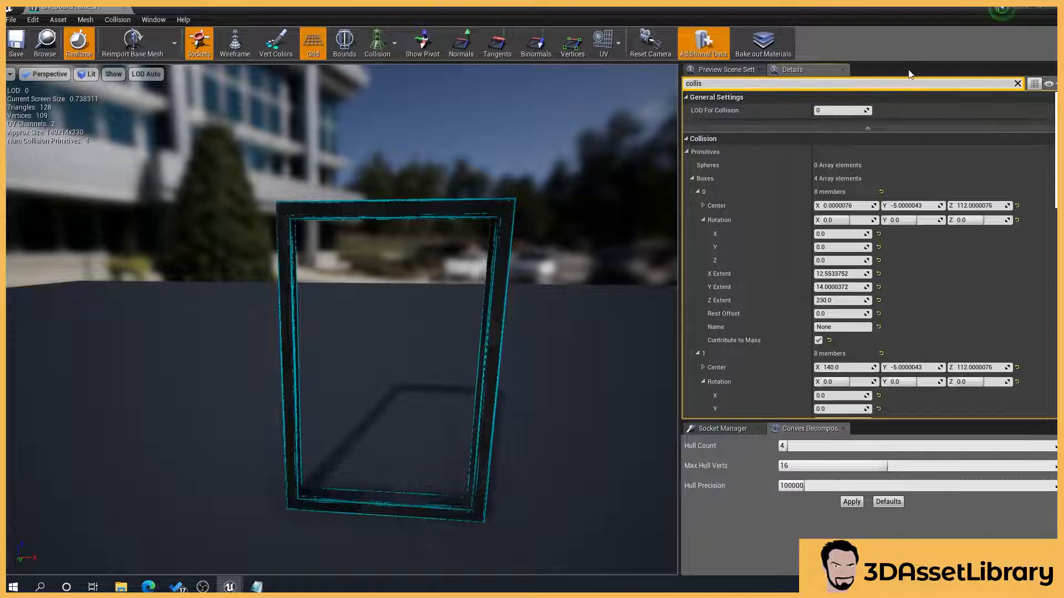
{"action": "scroll", "coordinate": [935, 188], "scroll_direction": "down", "scroll_amount": 10}
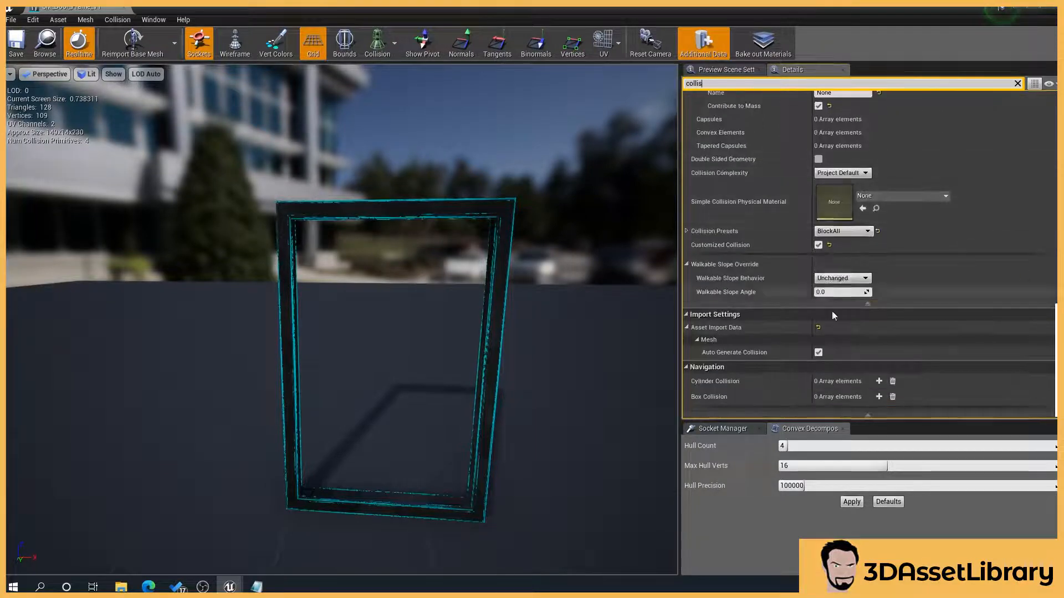
{"action": "left_click", "coordinate": [842, 174]}
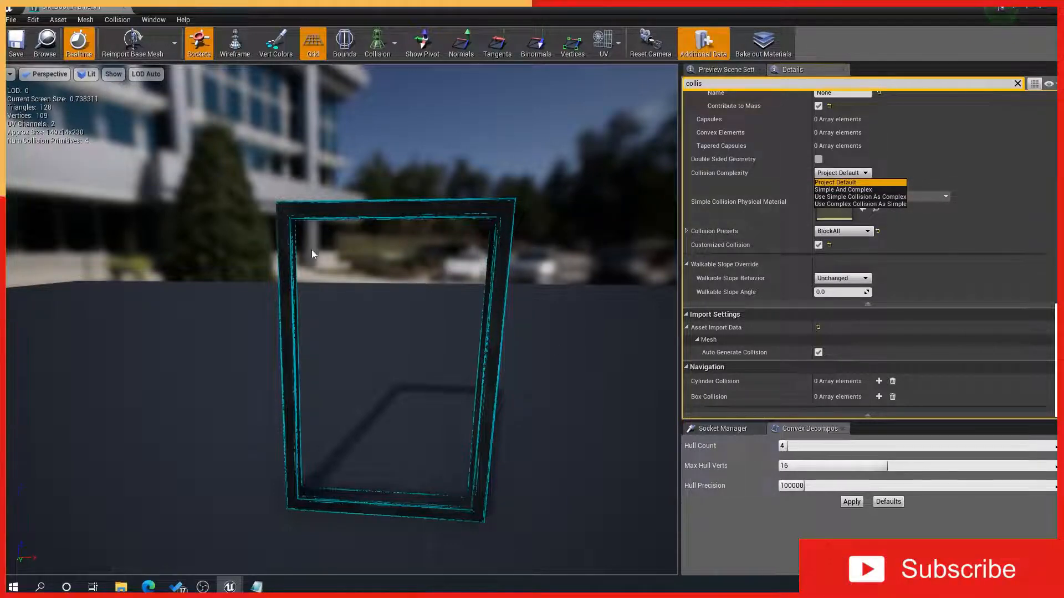
{"action": "left_click", "coordinate": [879, 206]}
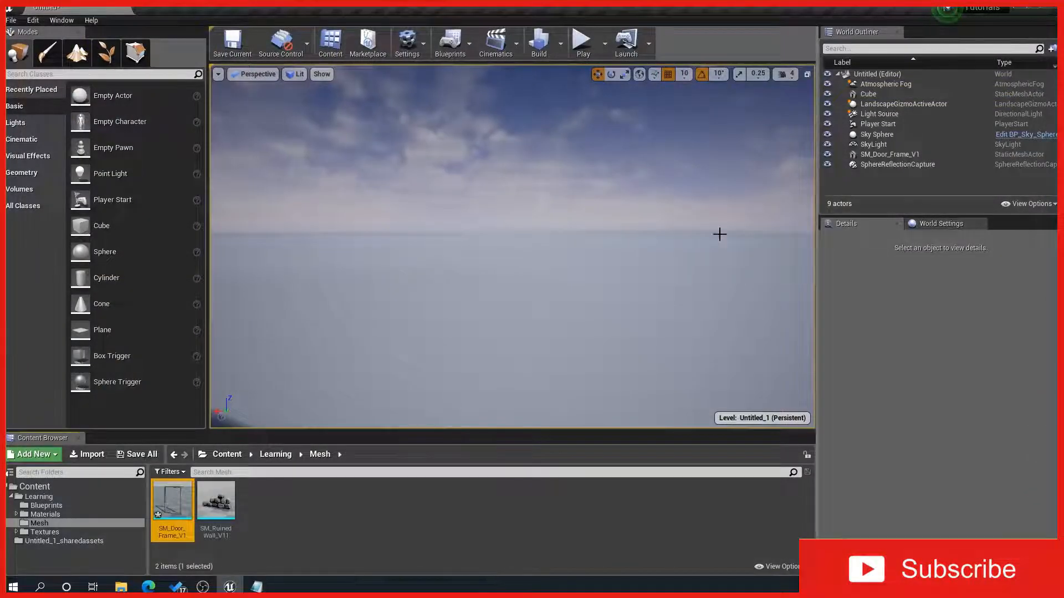
- Turn the level view toward the door frame and the player start
{"action": "right_click_drag", "start_coordinate": [720, 233], "coordinate": [432, 224]}
{"action": "left_click_drag", "start_coordinate": [576, 232], "coordinate": [561, 288]}
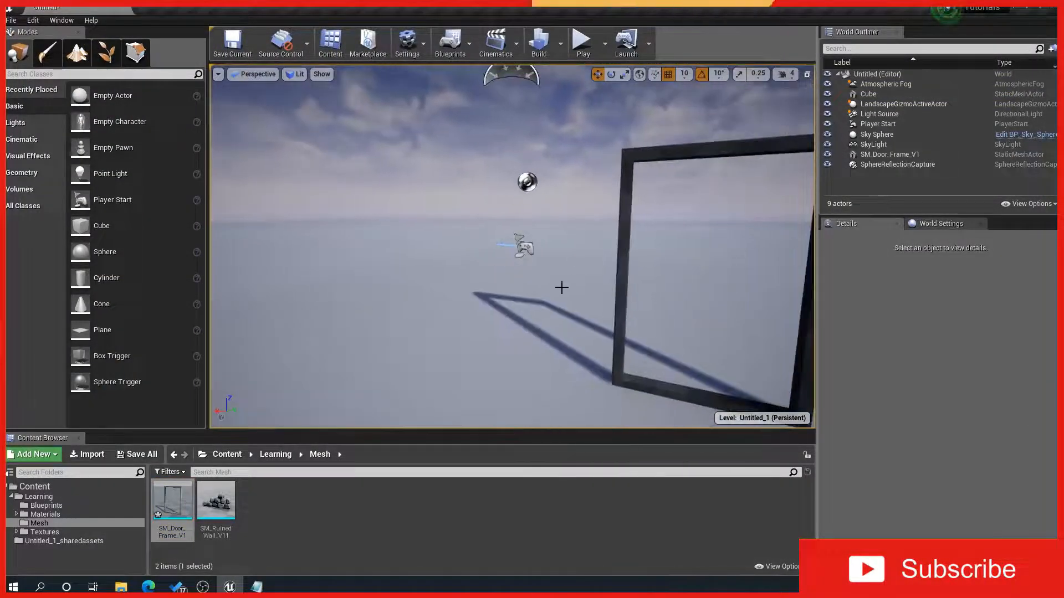